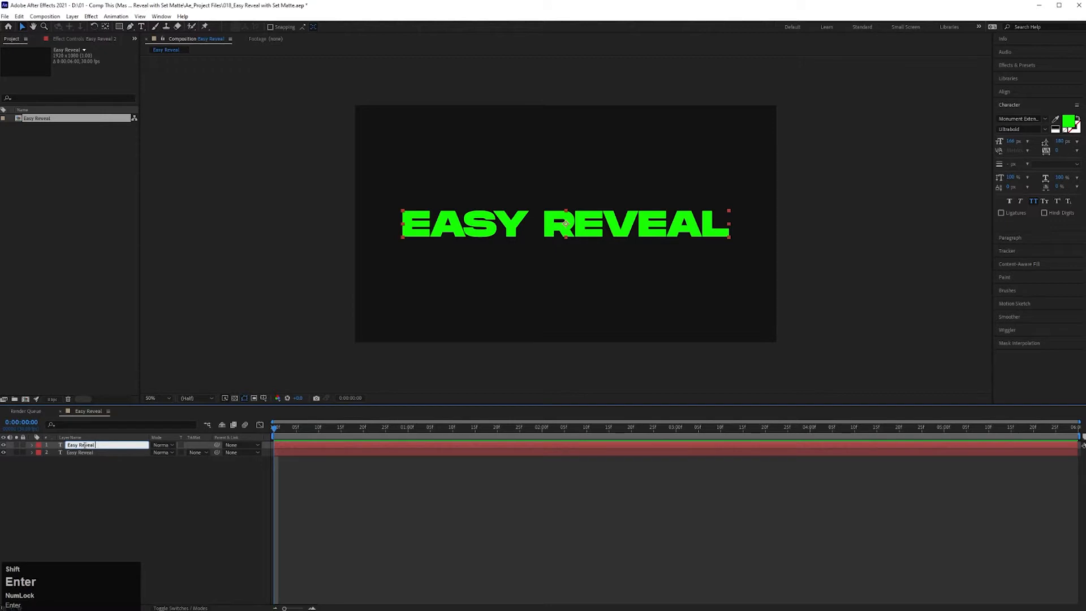
- Rename the upper text layer Easy Reveal (Stroke) and hide the lower Easy Reveal text layer
type("(Stroke)")
key("Return")
left_click(3, 453)
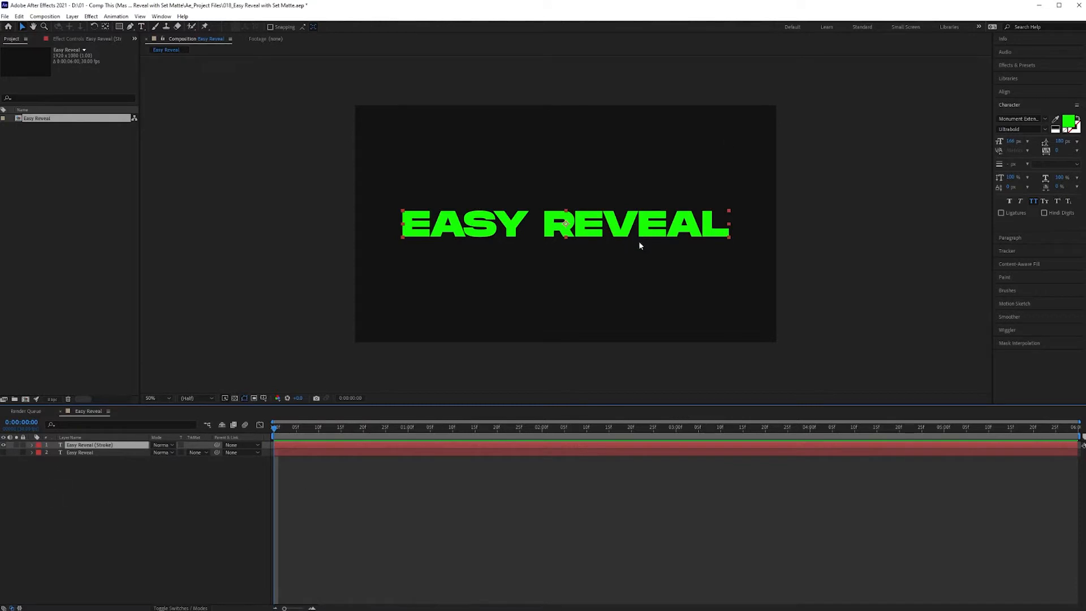
- Swap the fill and stroke colours of the Easy Reveal (Stroke) text, giving it a green outline and no fill
left_click(1078, 120)
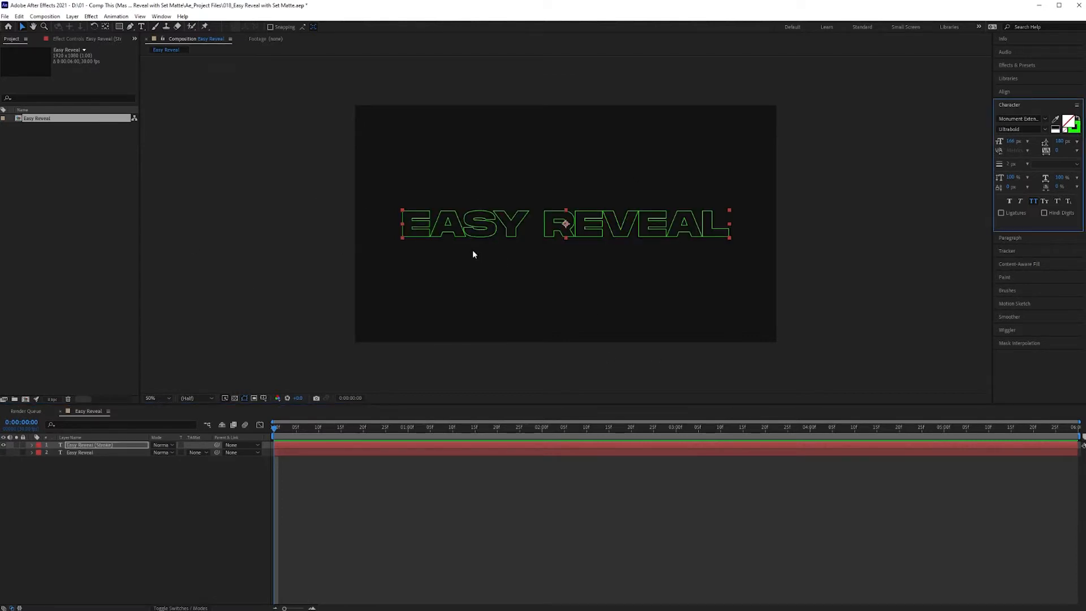
key("v")
left_click(572, 192)
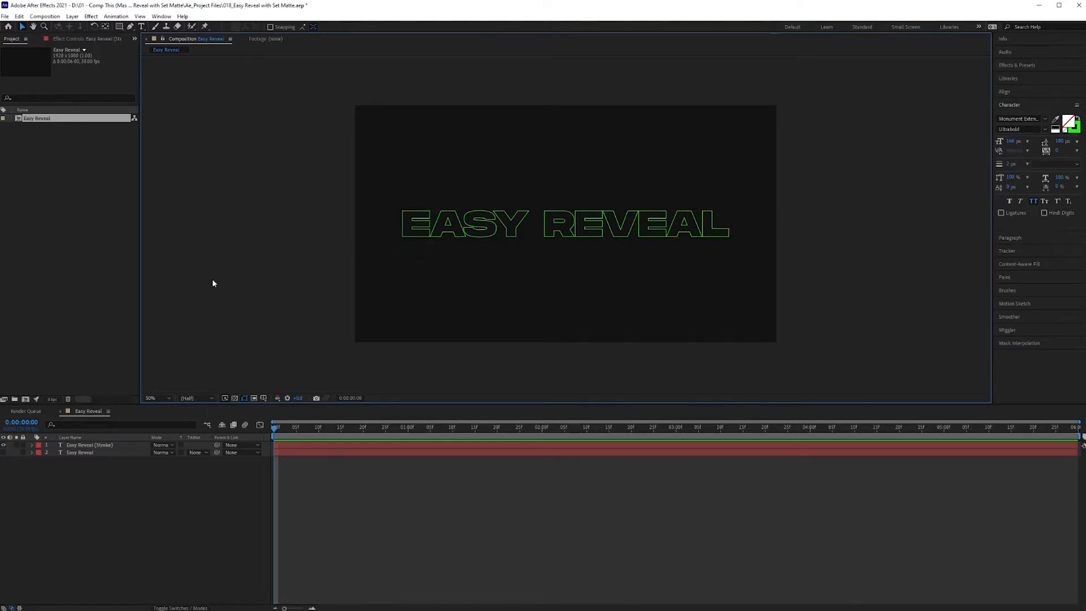
- Try a 5 px stroke width on the Easy Reveal (Stroke) text and return it to 2 px
left_click(96, 445)
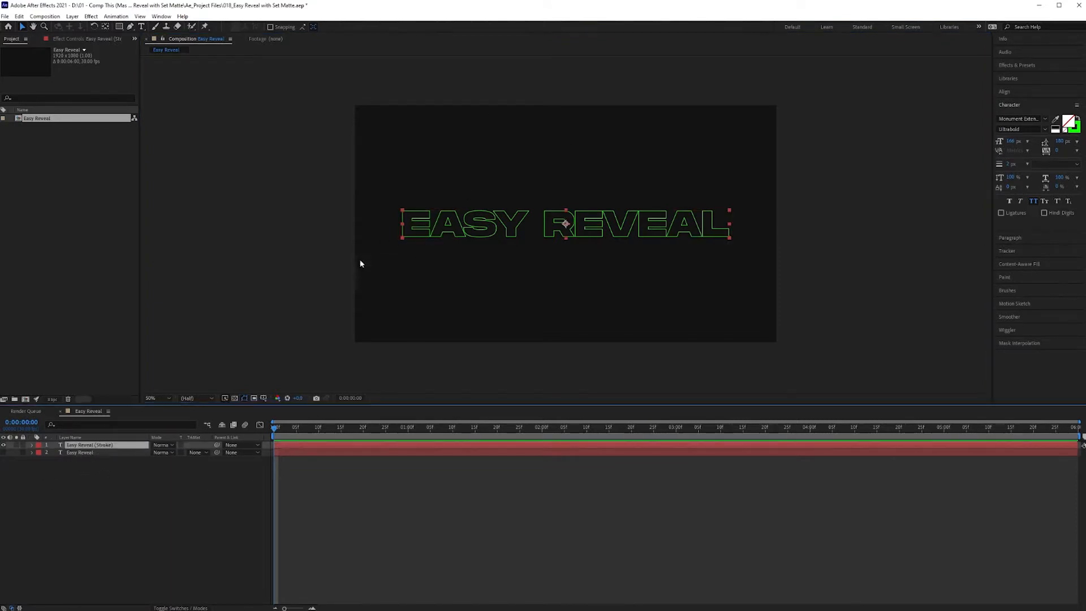
left_click(1010, 164)
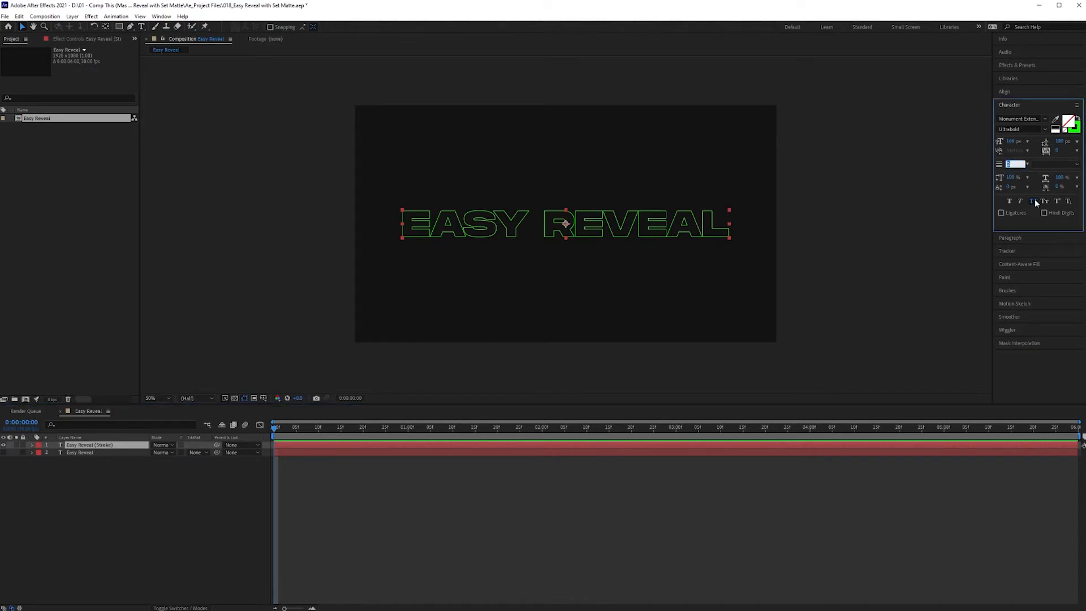
type("5")
key("Return")
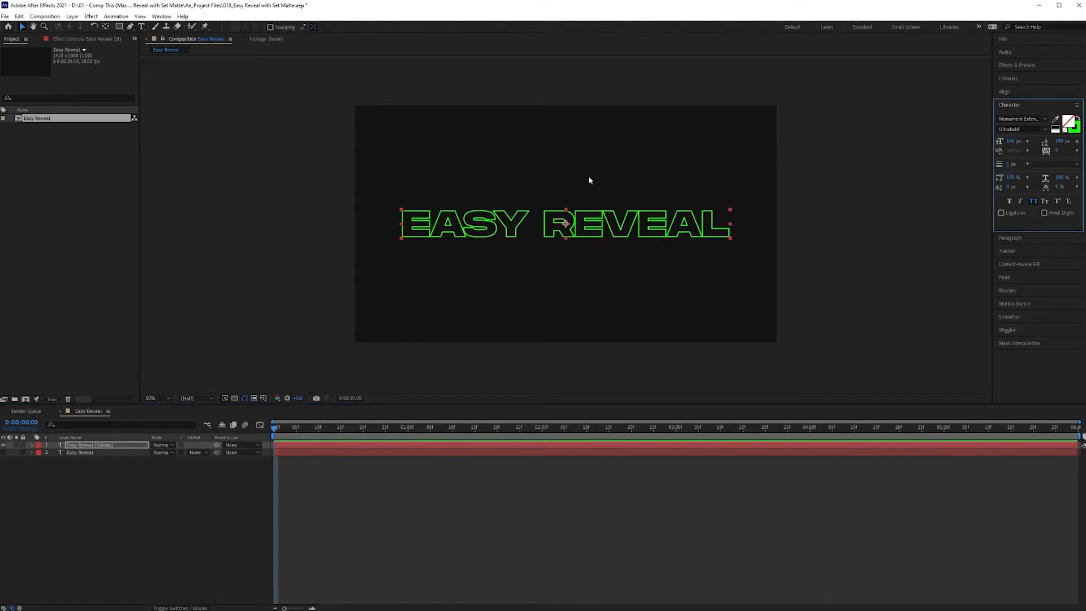
left_click(1012, 166)
type("2")
key("Return")
left_click(529, 136)
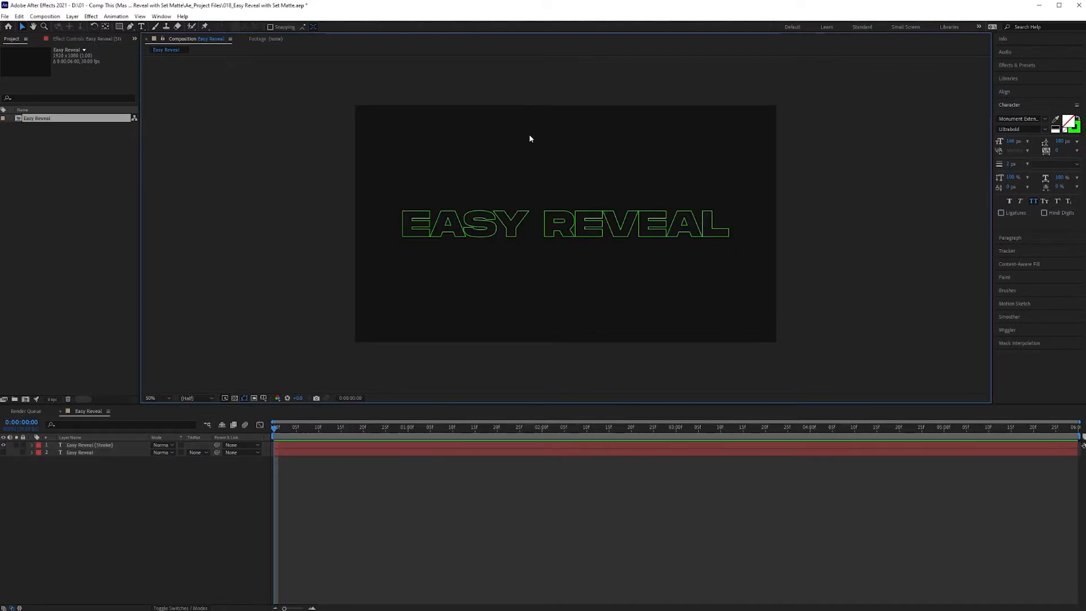
- Show the lower text layer and draw a white rectangle wider than the composition, placed just above the text
left_click(3, 453)
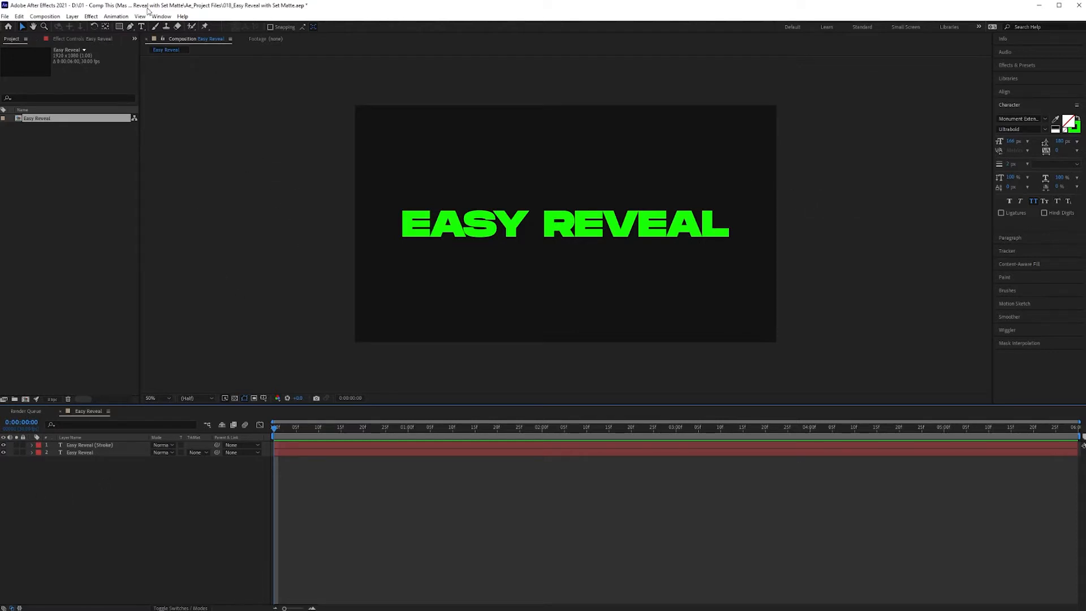
left_click(119, 26)
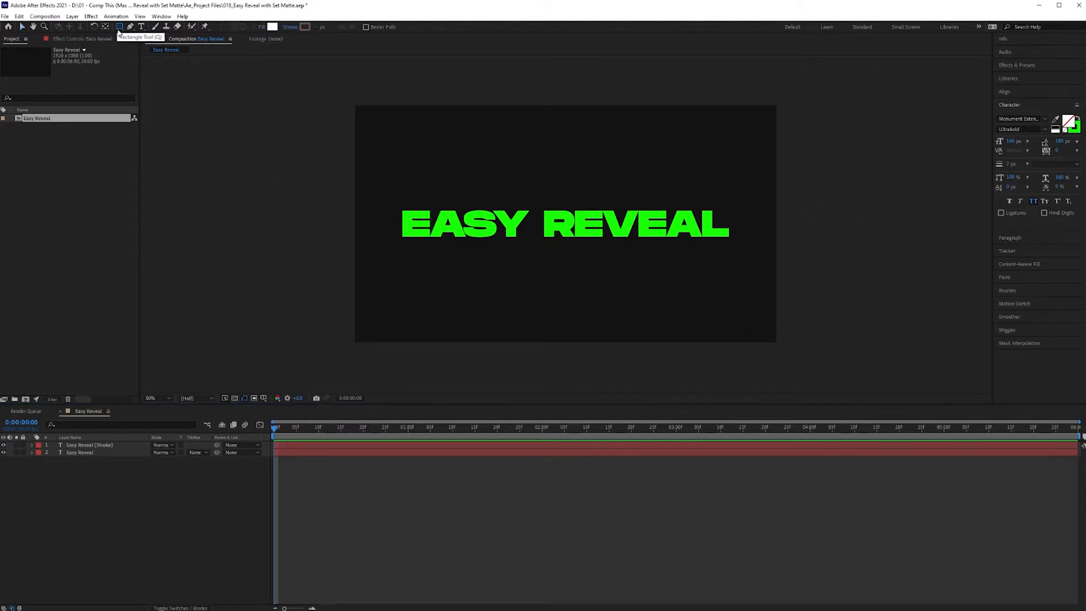
left_click_drag(314, 150, 836, 195)
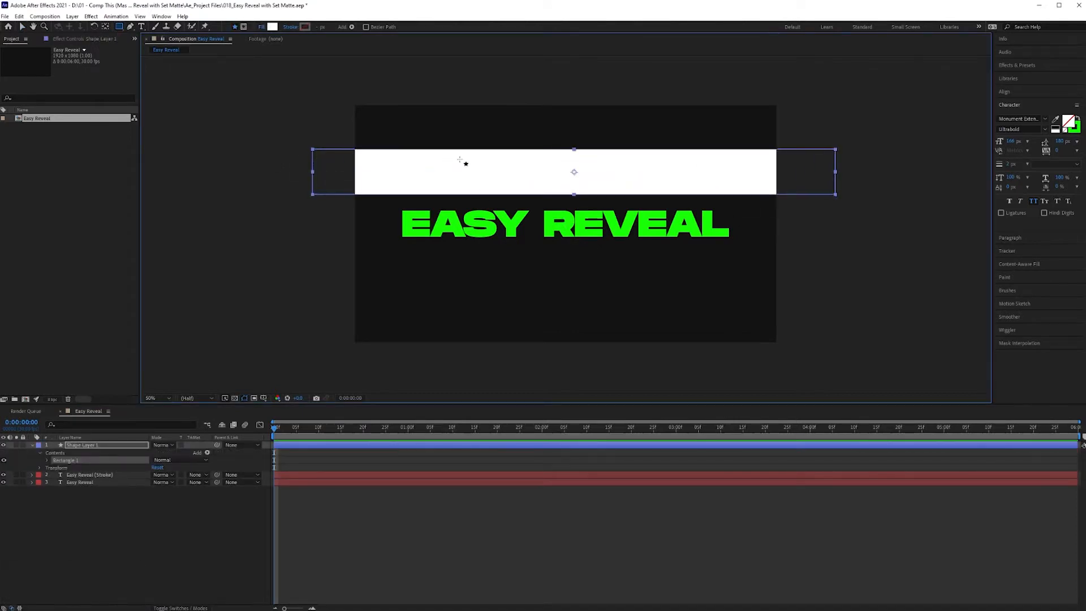
key("v")
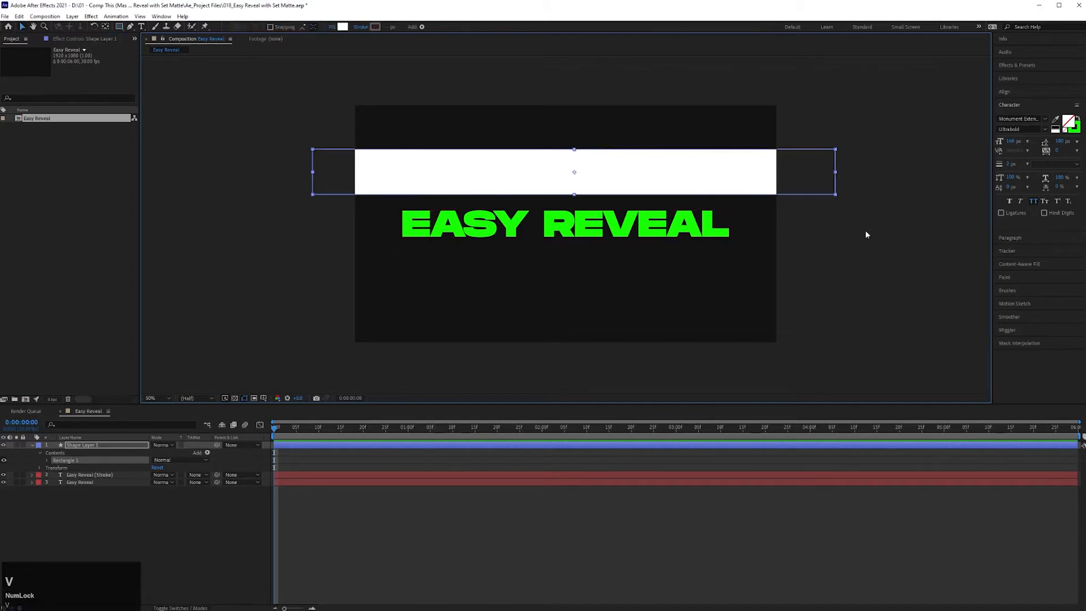
mouse_move(644, 169)
left_mouse_down()
mouse_move(645, 221)
mouse_move(640, 166)
mouse_move(643, 180)
left_mouse_up()
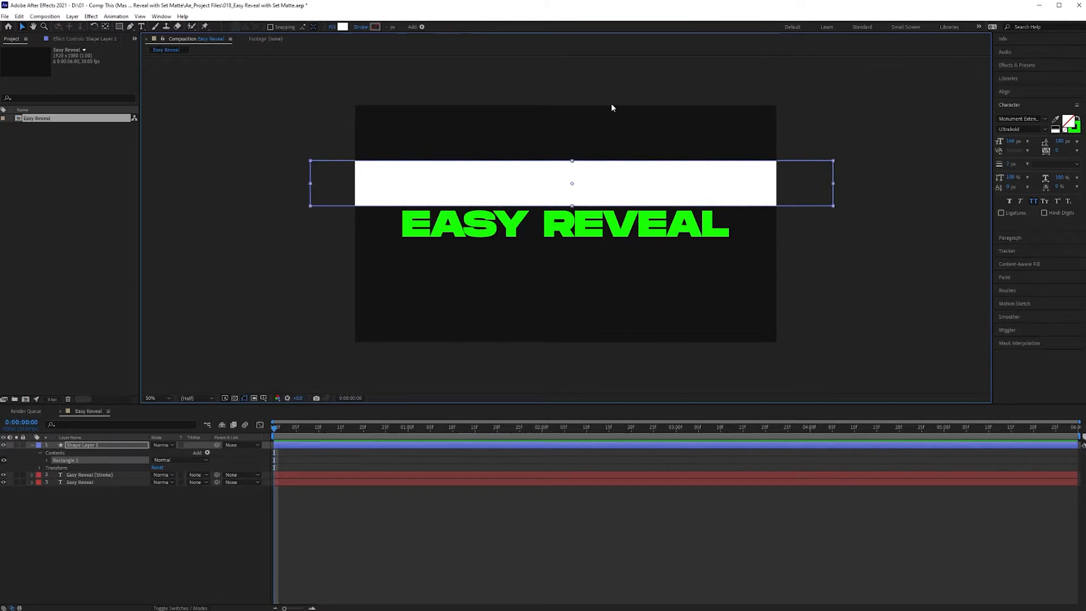
- Rename the rectangle's shape layer Set Matte (Fill)
left_click(86, 446)
key("Return")
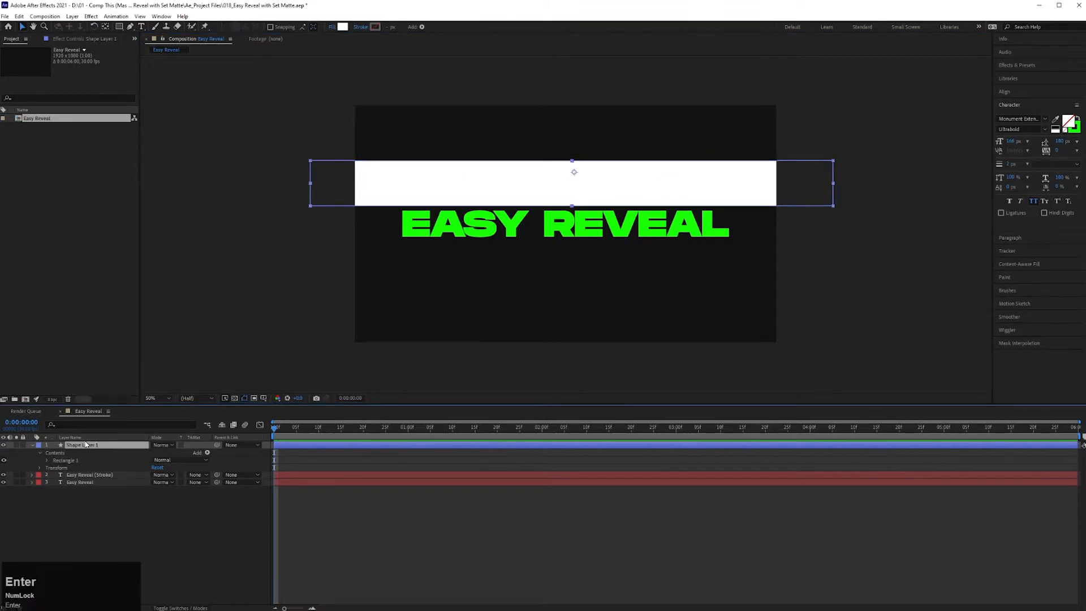
type("Set ")
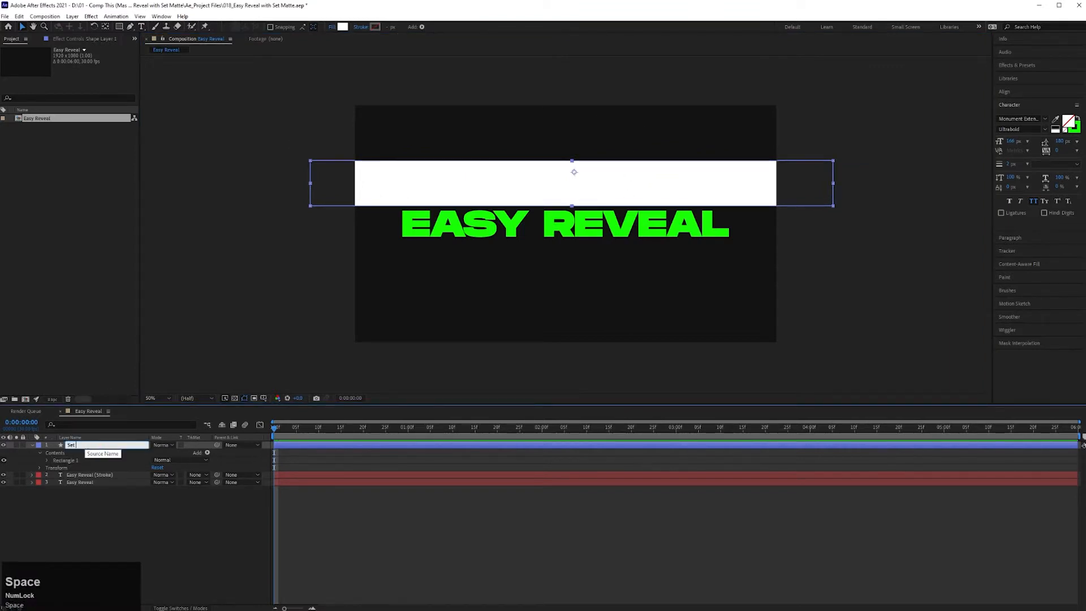
type("Matte (Fill)(")
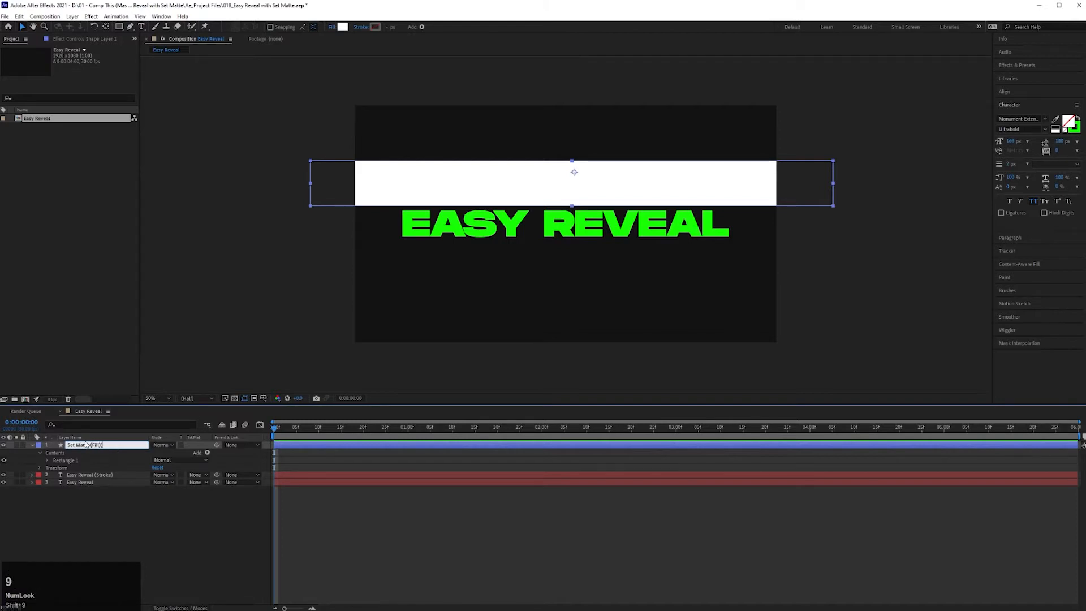
key("Return")
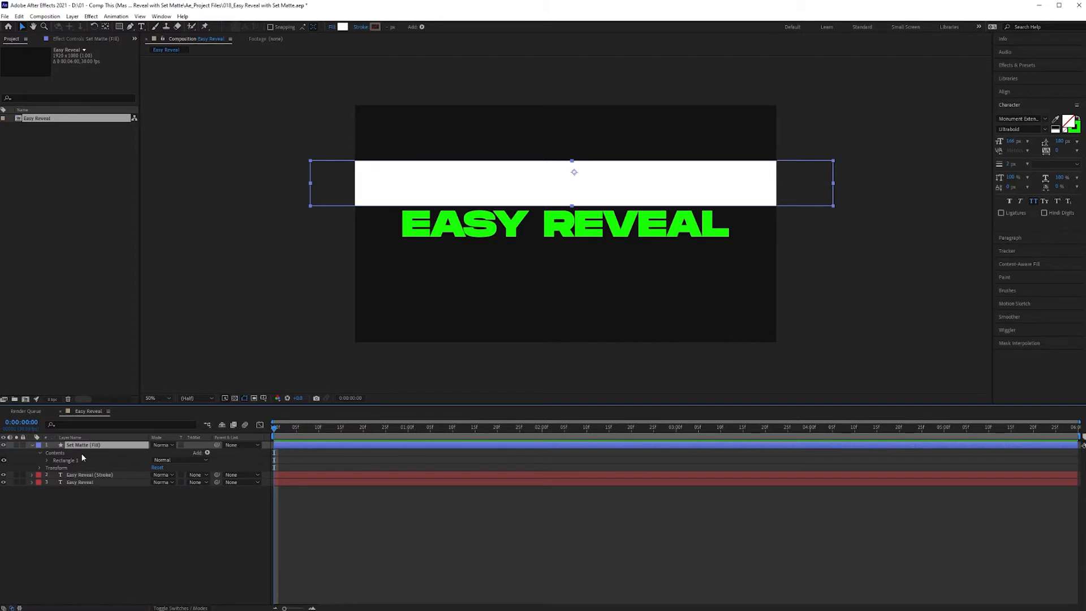
- Duplicate the Set Matte (Fill) layer and rename the copy Set Matte (Stroke)
key("ctrl+v")
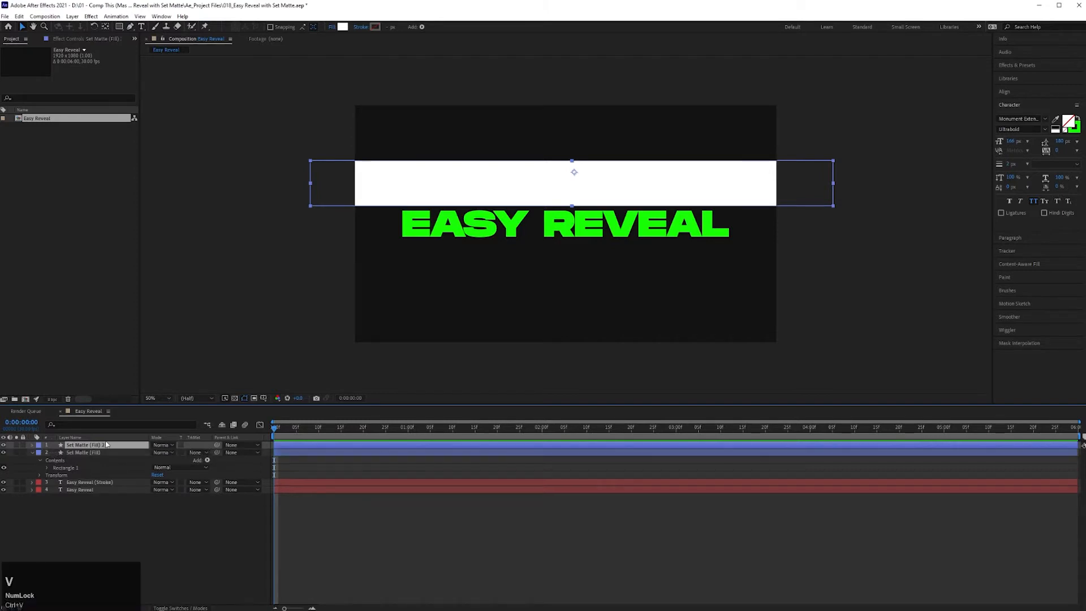
key("Return")
key("Right")
key("BackSpace")
key("BackSpace")
key("BackSpace")
type("Stroke")
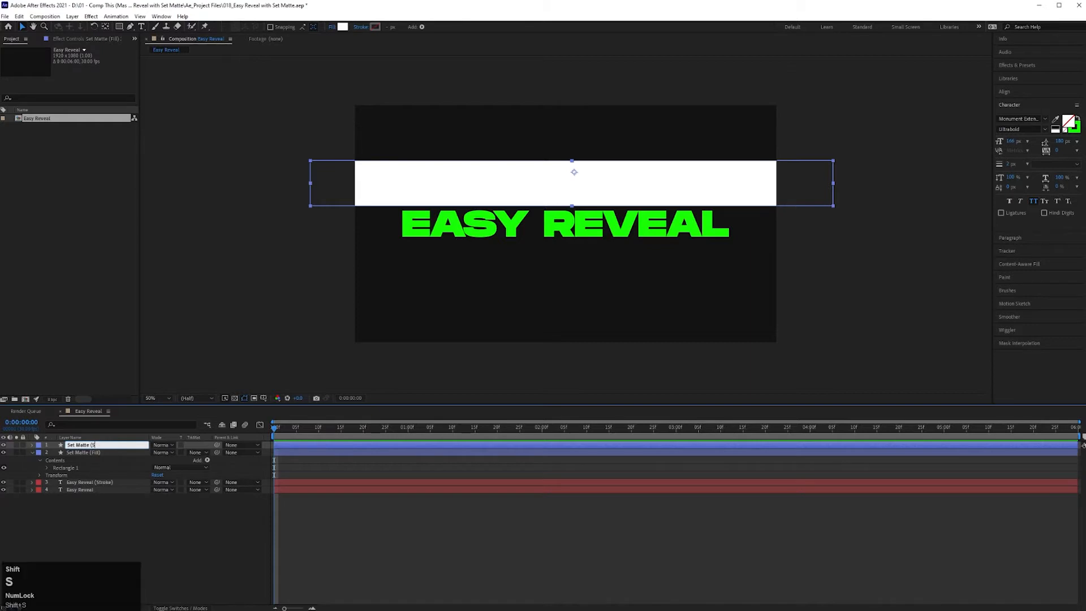
type(")")
key("Return")
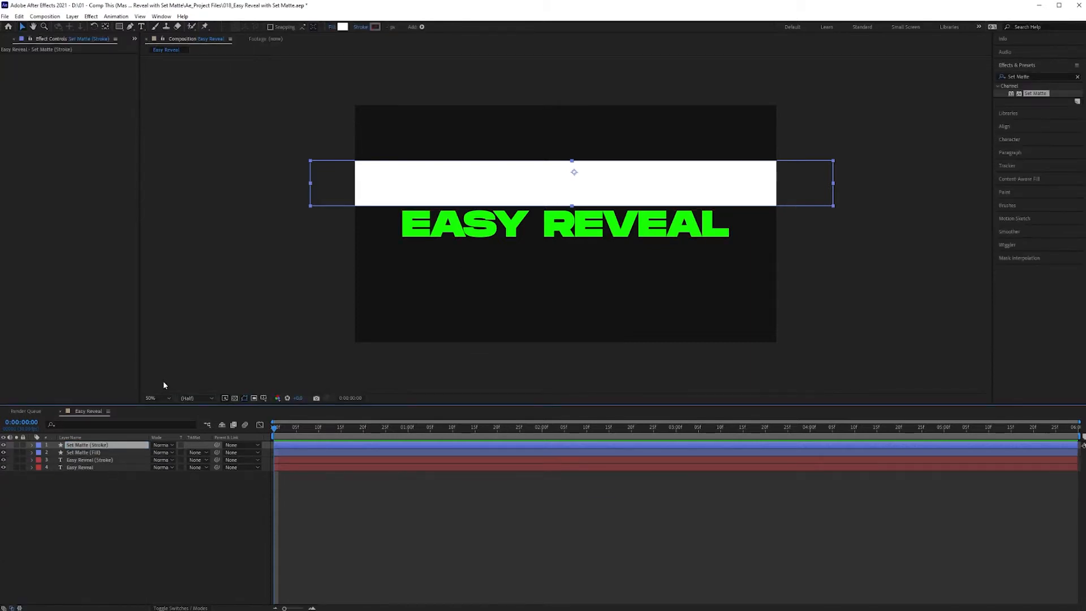
- Rename the filled text layer at the end of the layer stack Easy Reveal (Fill)
left_click(57, 467)
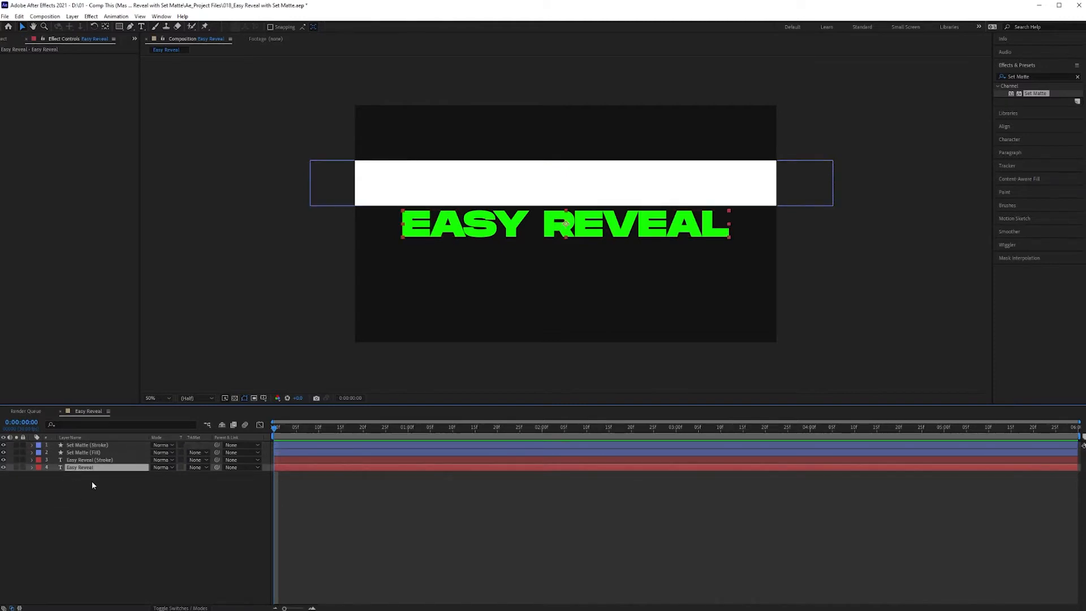
key("Return")
key("Right")
type("(Fill)")
key("Return")
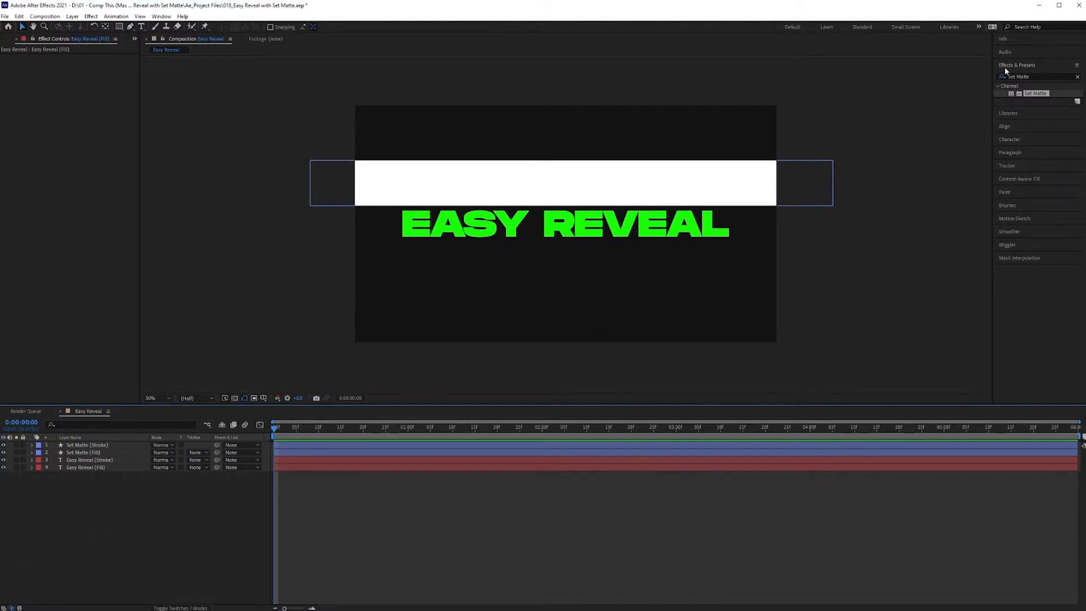
- Apply the Set Matte effect to both text layers and take the Easy Reveal (Stroke) matte from Set Matte (Stroke)
mouse_move(1035, 94)
left_mouse_down()
mouse_move(104, 509)
mouse_move(108, 460)
left_mouse_up()
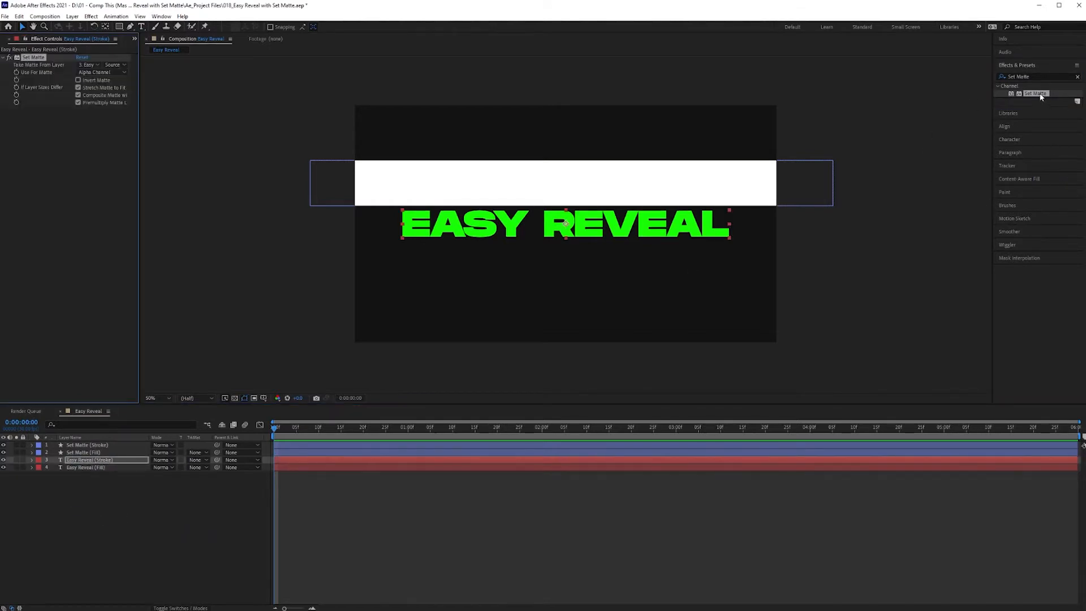
left_click_drag(1041, 96, 96, 468)
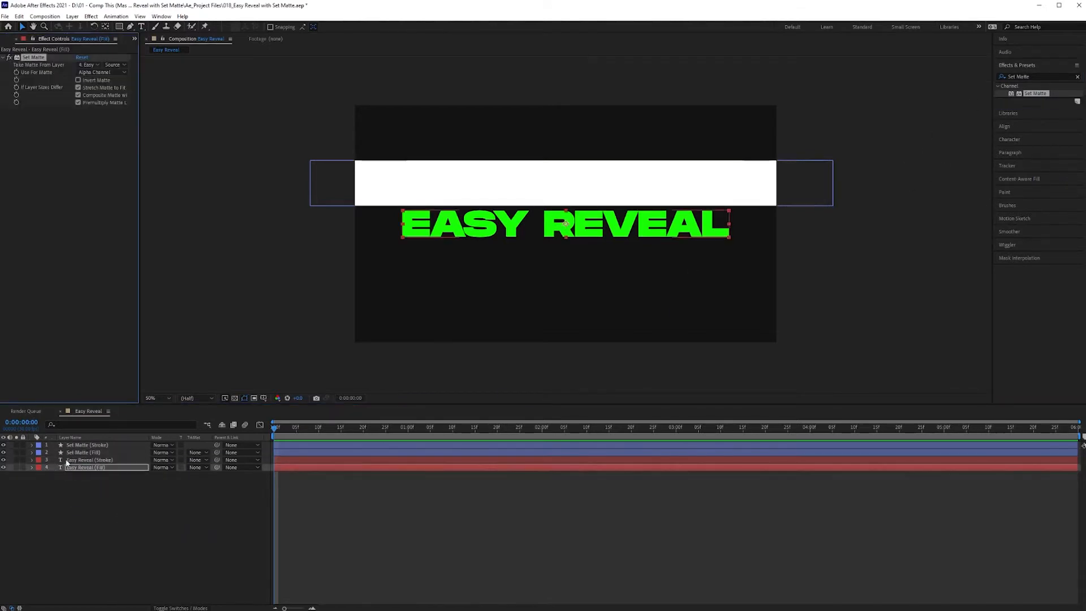
left_click(110, 460)
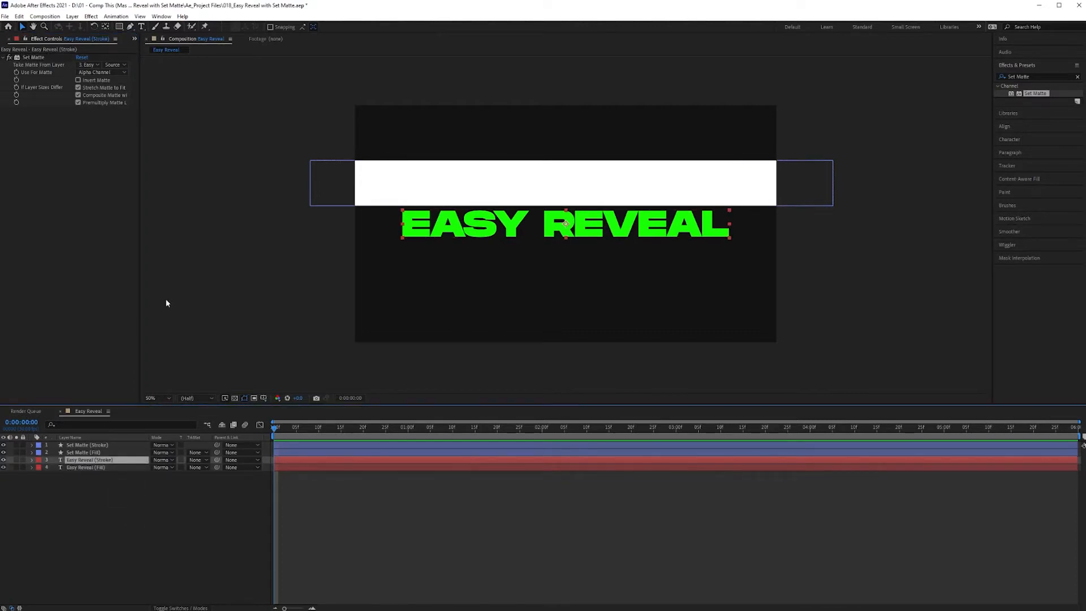
left_click(89, 65)
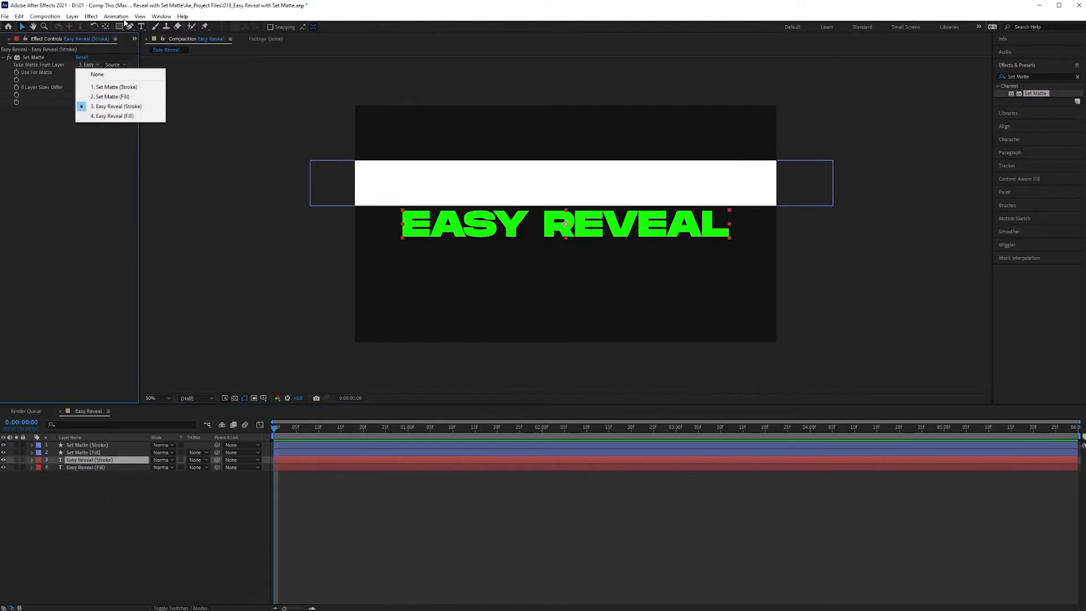
left_click(130, 88)
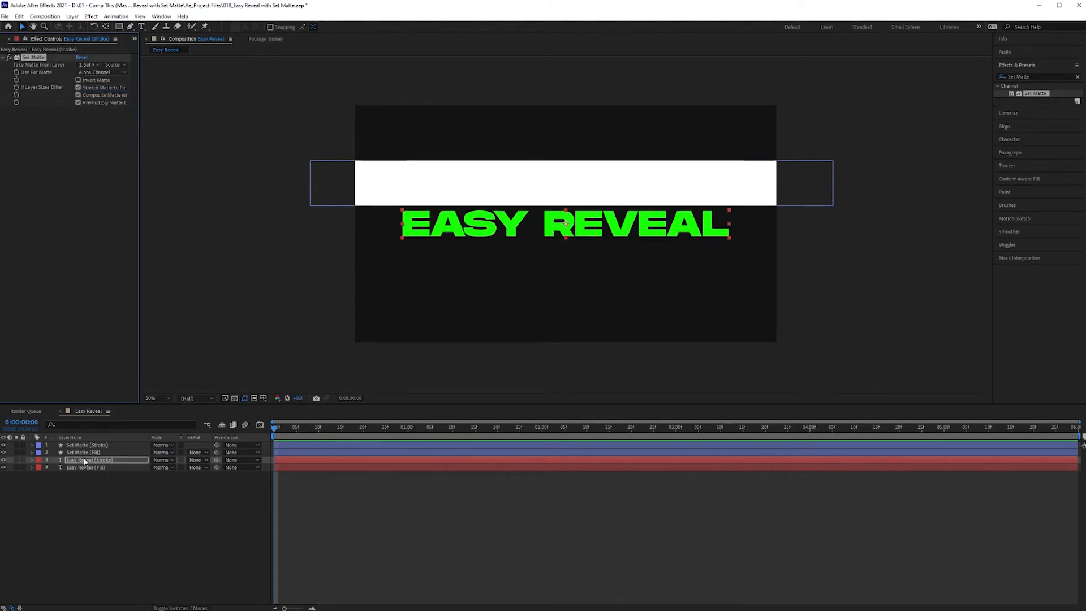
- Set the Easy Reveal (Fill) layer's Set Matte effect to take its matte from Set Matte (Fill)
left_click(110, 468)
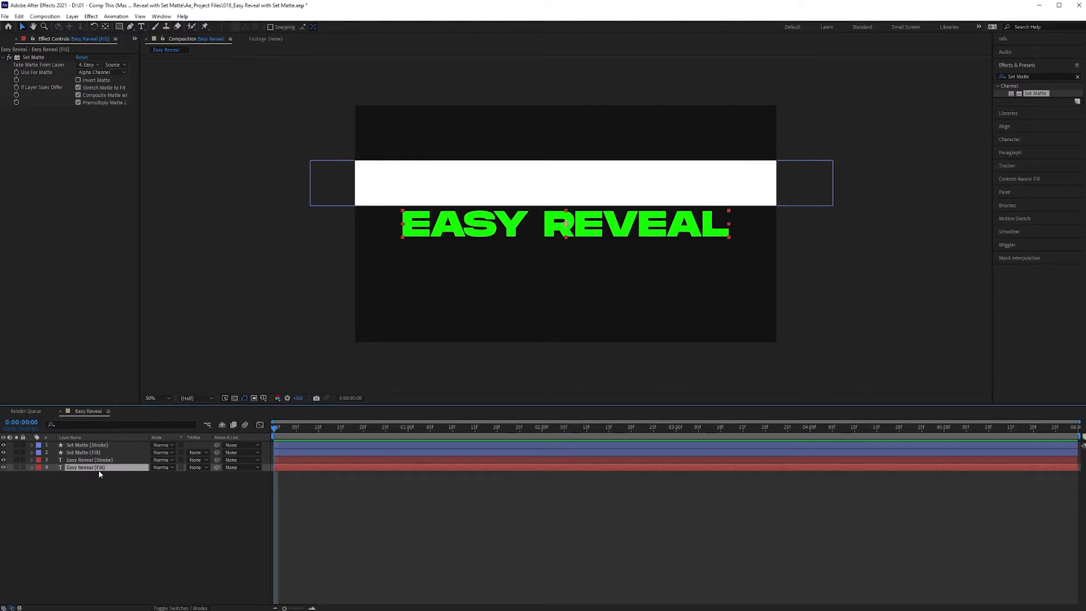
left_click(89, 65)
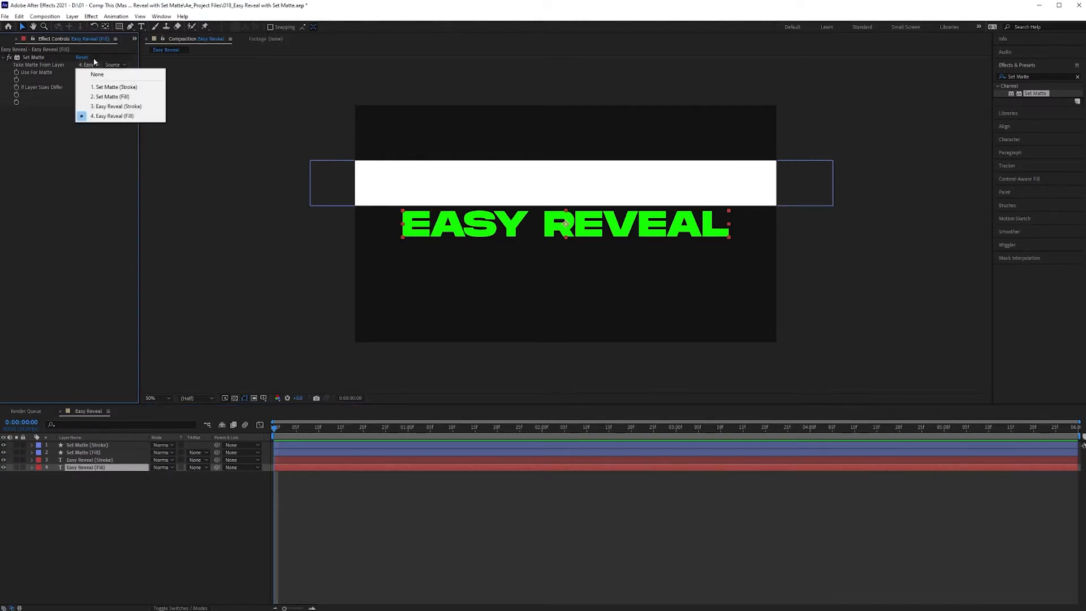
left_click(121, 98)
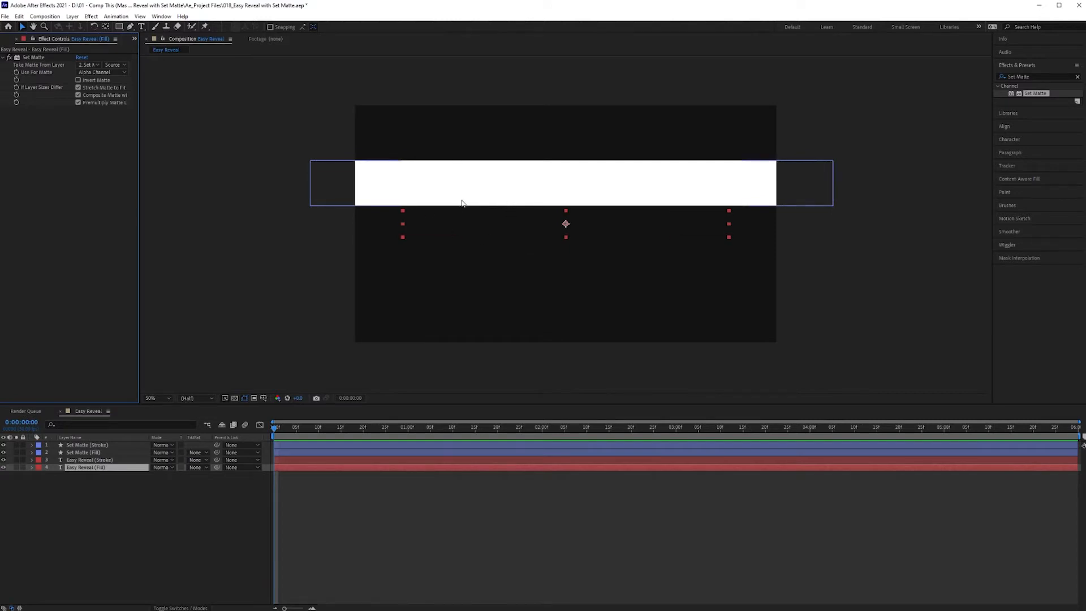
- Try Invert Matte on the Easy Reveal (Fill) layer and turn it off again
left_click(78, 80)
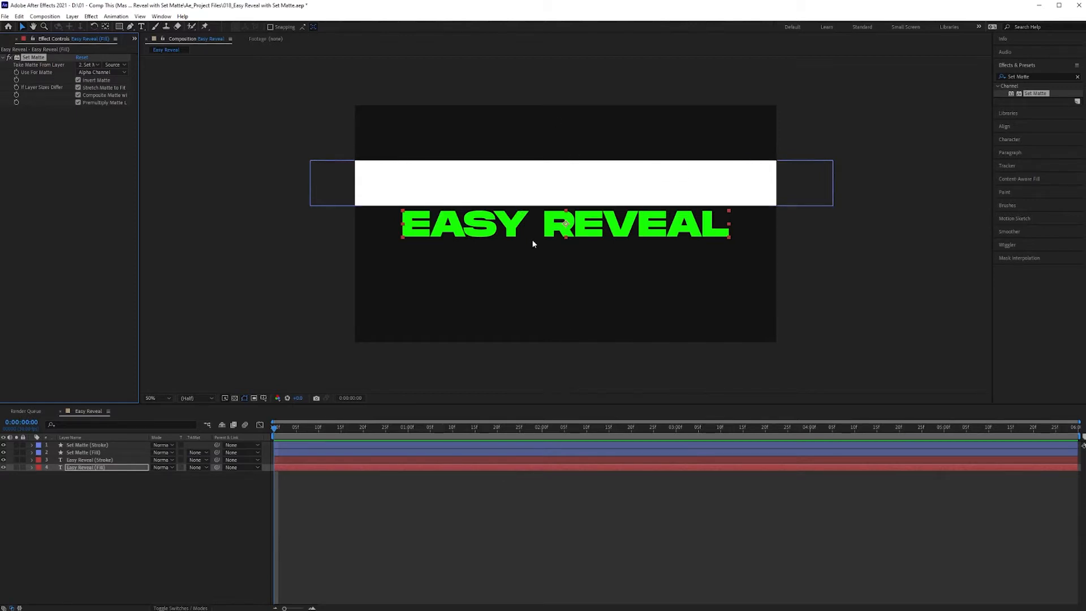
left_click(79, 80)
left_click(104, 562)
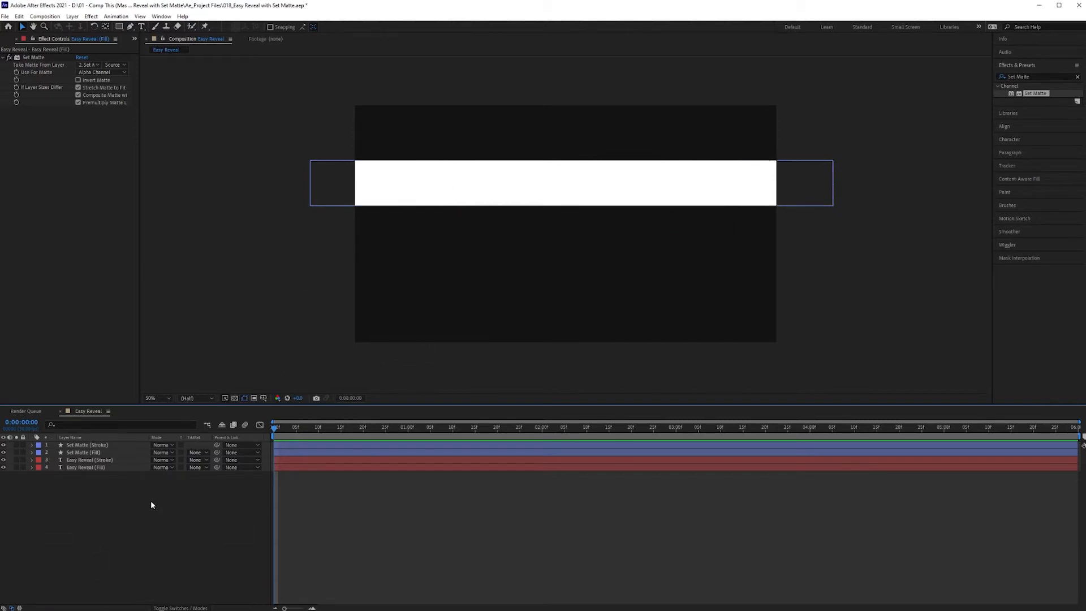
- Lower the opacity of both Set Matte shape layers to make the rectangles semi-transparent
left_click(108, 445)
left_click(106, 453, "shift")
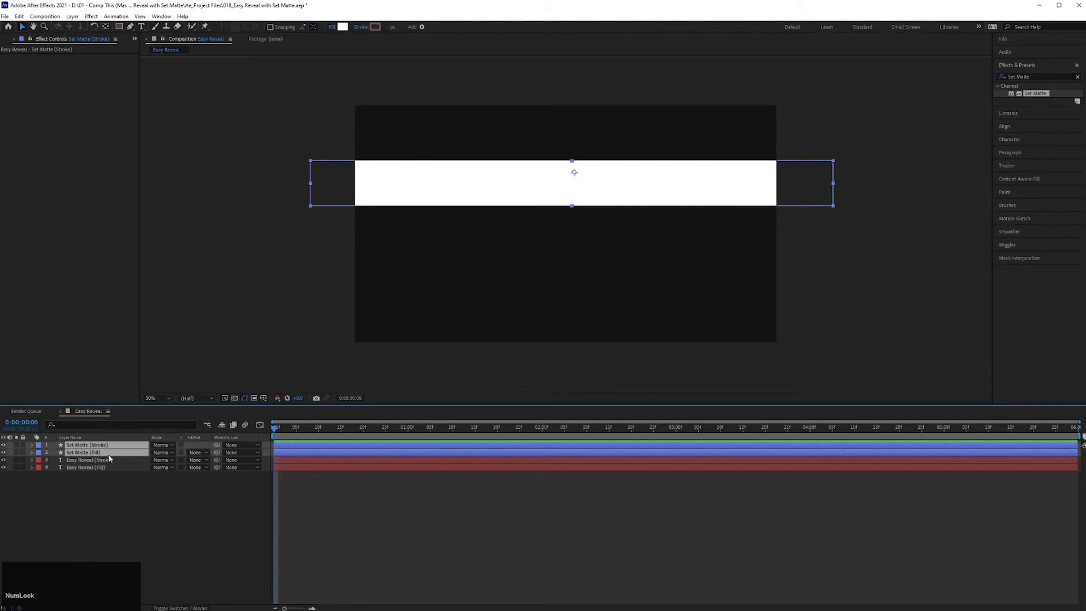
key("t")
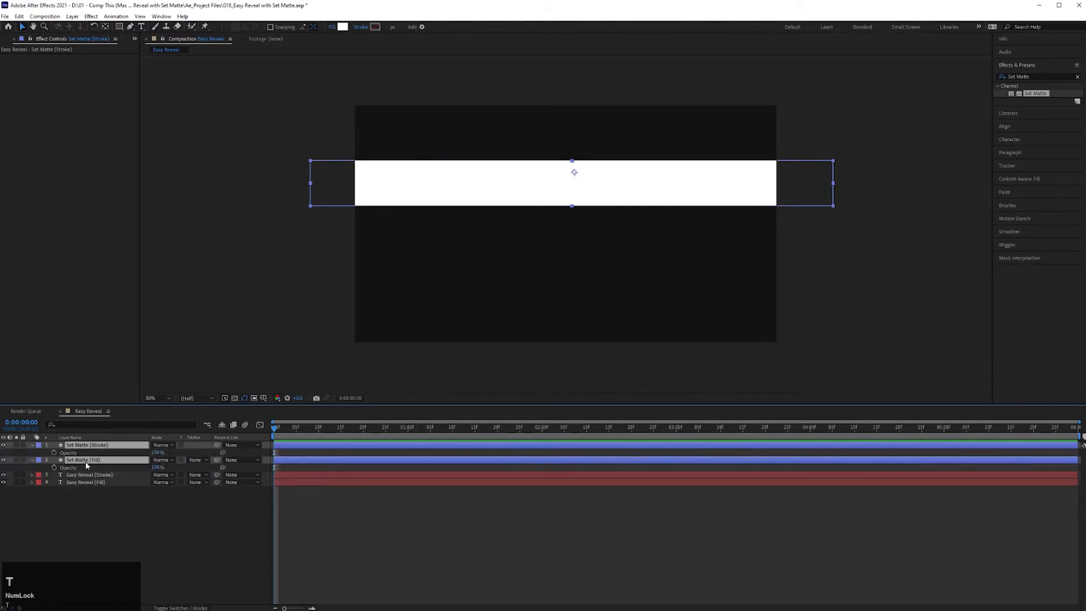
left_click_drag(157, 453, 114, 453)
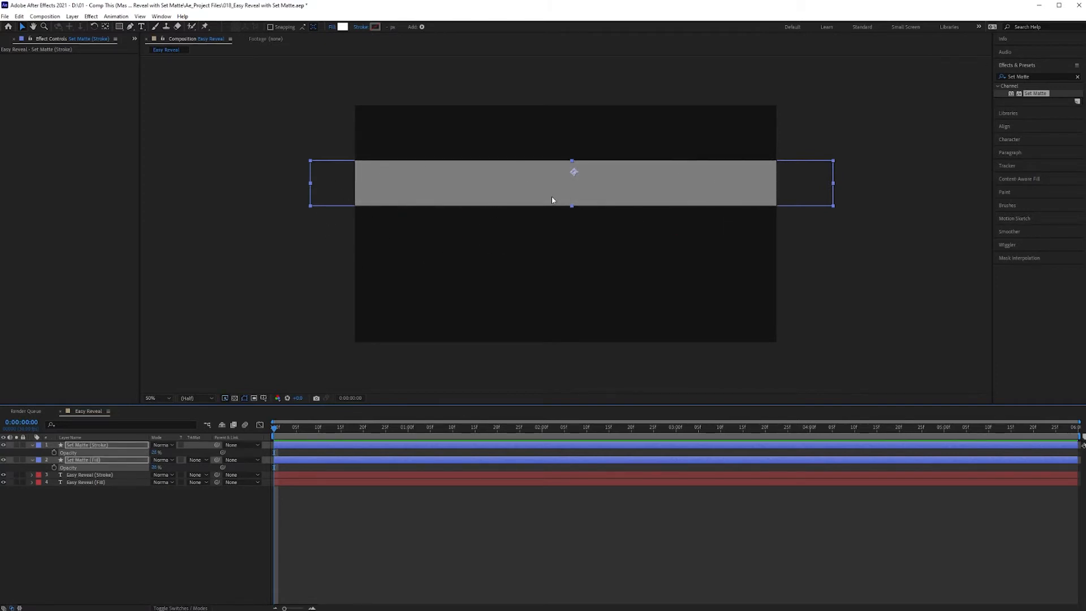
left_click(148, 548)
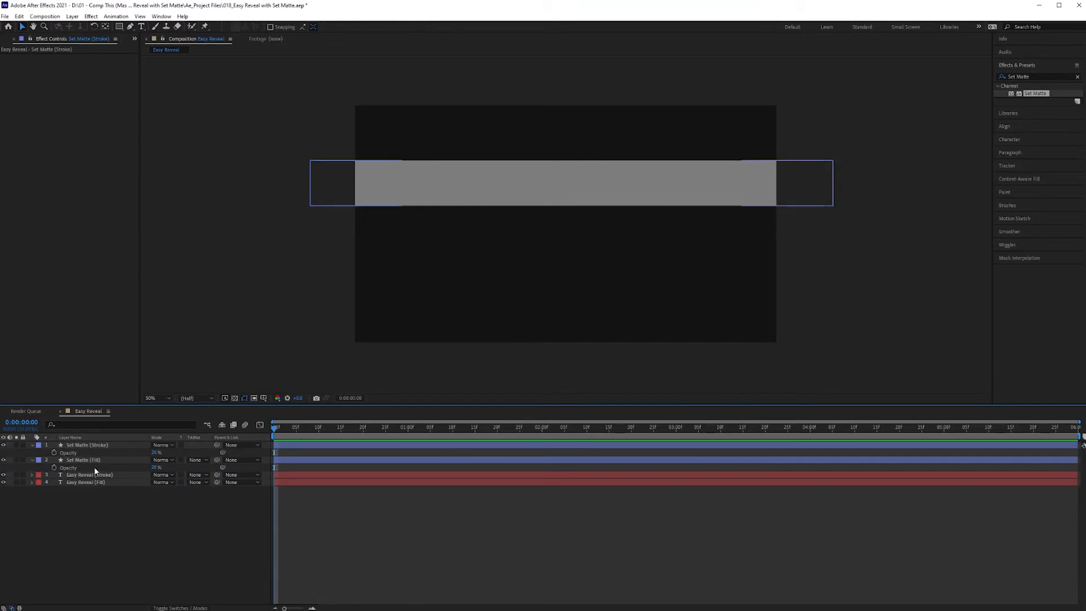
- Keyframe the position of both Set Matte layers from 0:00:00:10 to 0:00:01:00, ending at y 485 so the rectangles cover the text
left_click(96, 445)
left_click(97, 460, "shift")
key("p")
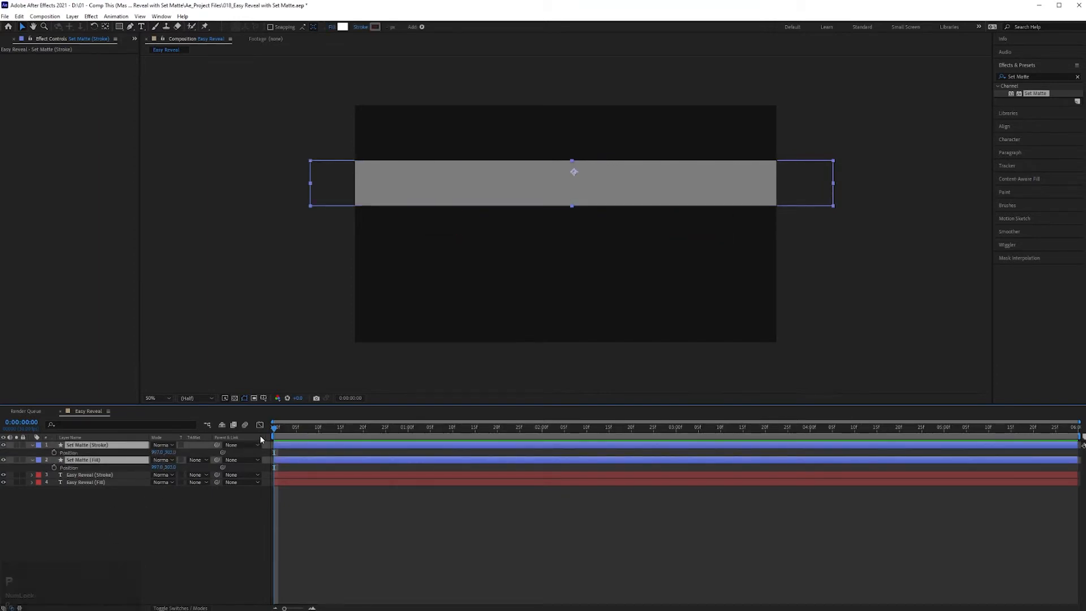
left_click_drag(323, 428, 320, 431)
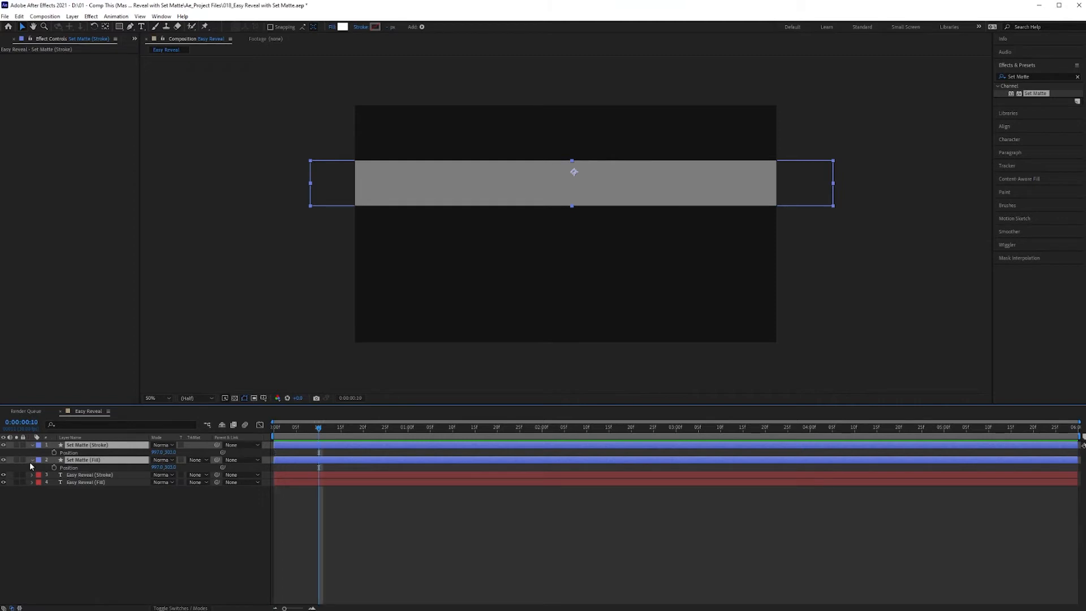
left_click(53, 453)
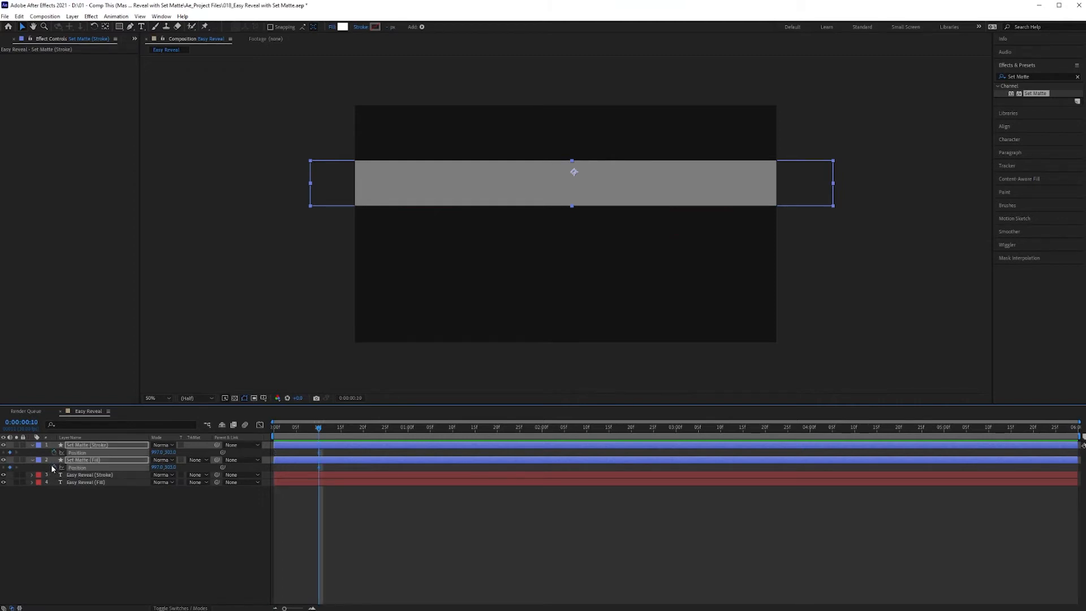
left_click_drag(322, 430, 408, 428)
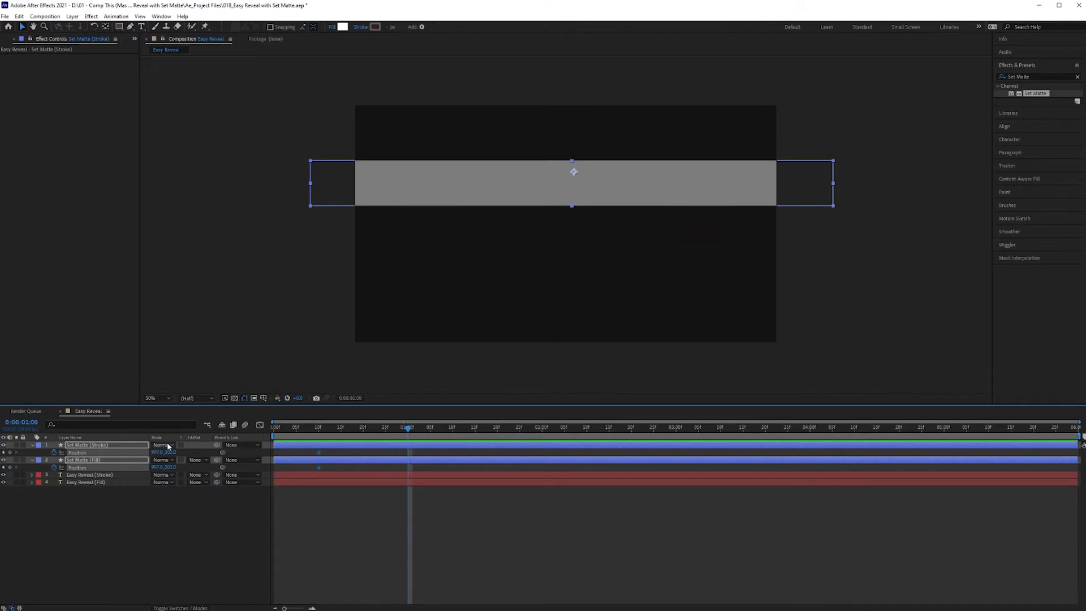
left_click_drag(168, 453, 232, 459)
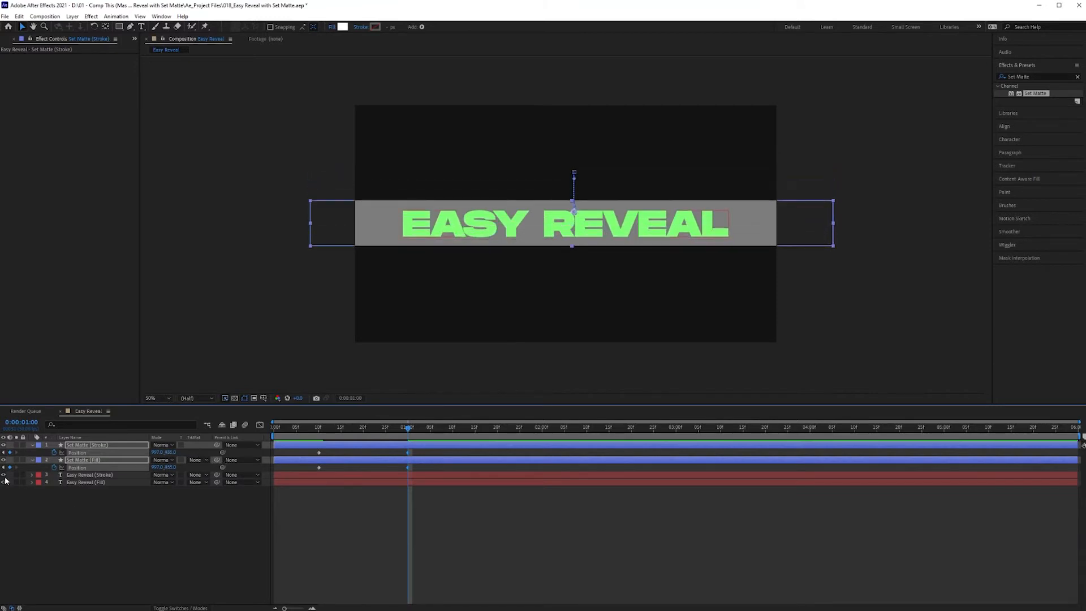
- Hide both Set Matte shape layers and shorten the work area to end at 2 seconds
left_click(4, 446)
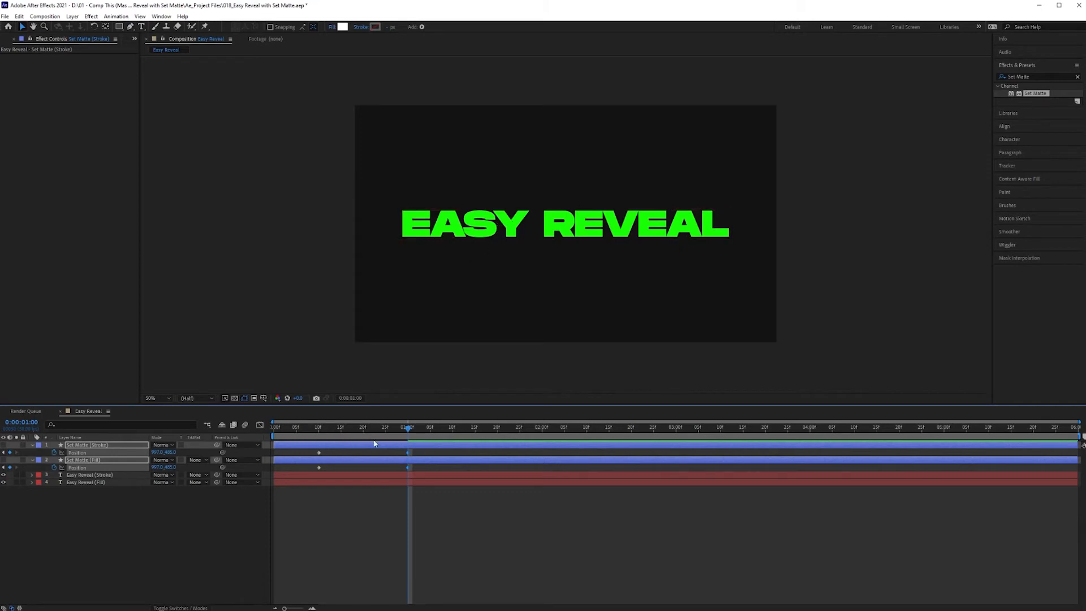
left_click_drag(408, 433, 368, 432)
left_click(110, 521)
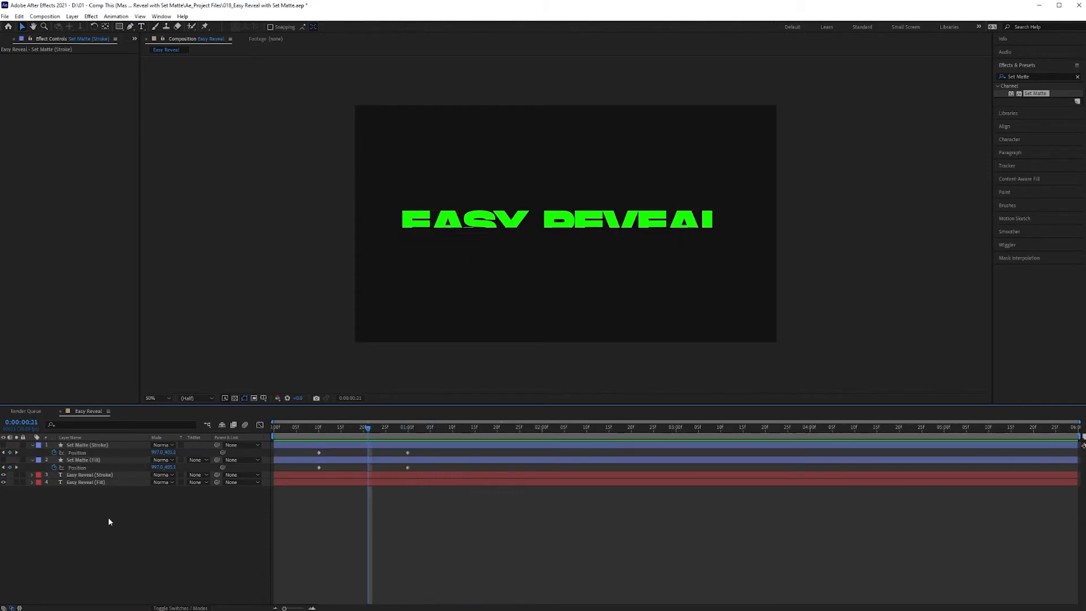
mouse_move(1081, 436)
left_mouse_down()
mouse_move(476, 436)
mouse_move(543, 436)
left_mouse_up()
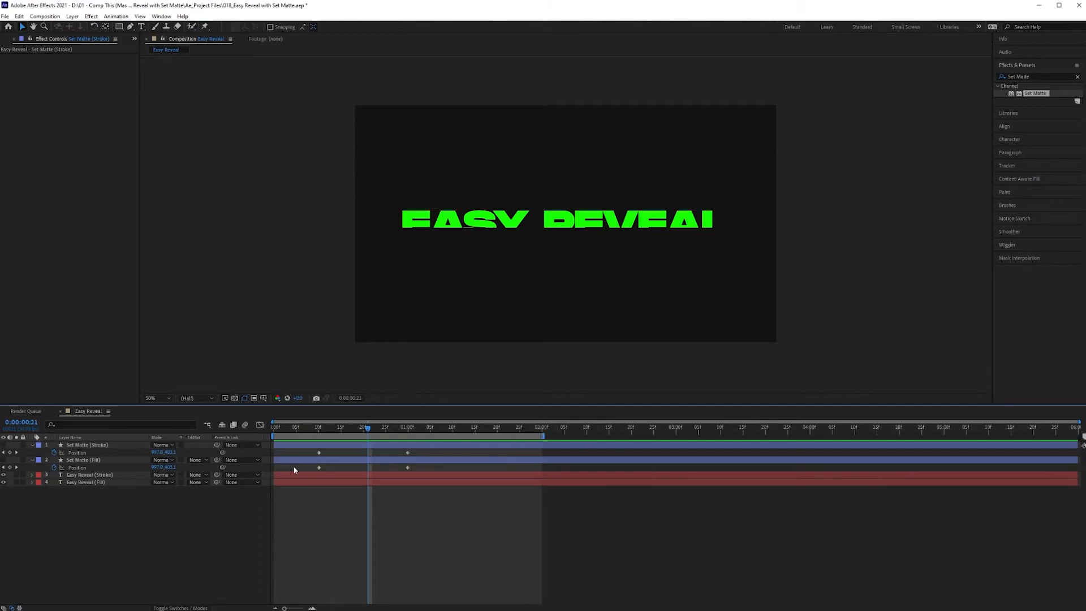
- Delay the Set Matte (Fill) position keyframes by about 9 frames and scrub through the staggered reveal
left_click_drag(300, 466, 450, 473)
key("F2")
left_click_drag(286, 425, 503, 438)
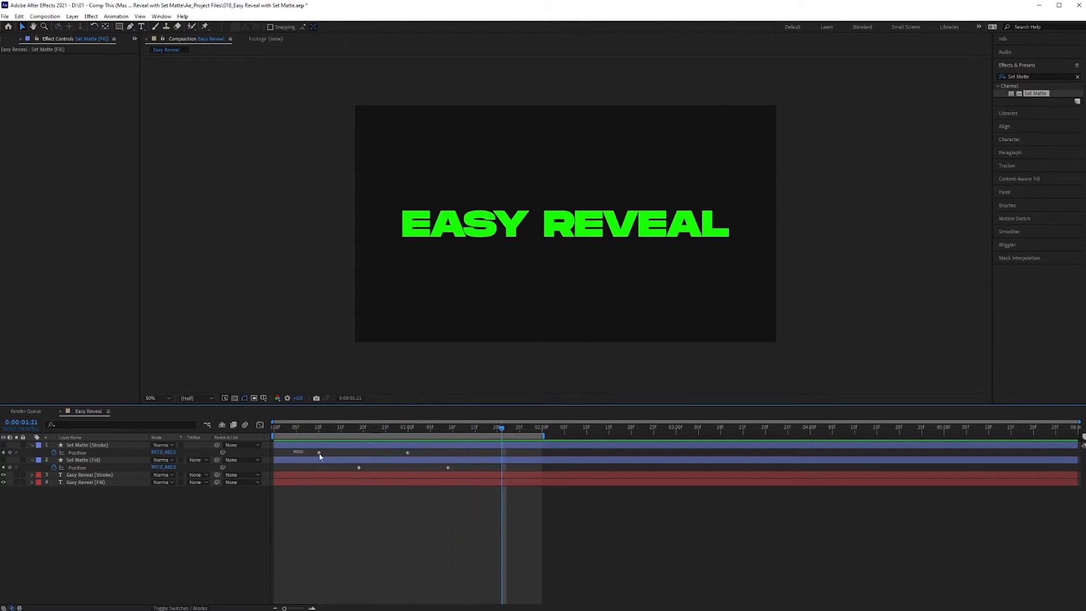
- Apply Easy Ease to all position keyframes and reshape their speed curves to start slowly and peak near the end
left_click_drag(295, 451, 555, 467)
key("F9")
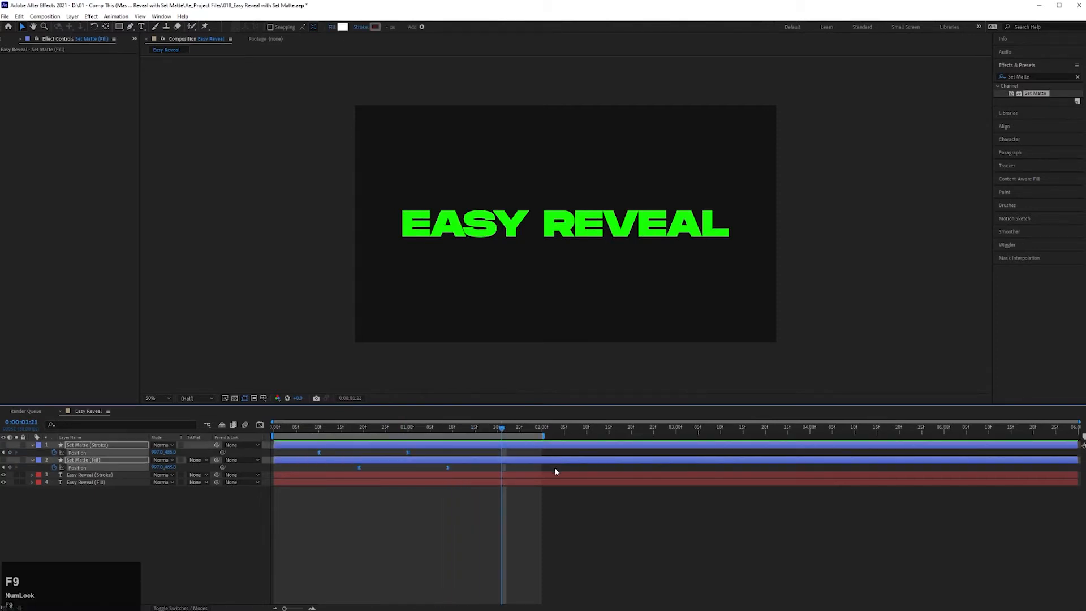
left_click(259, 425)
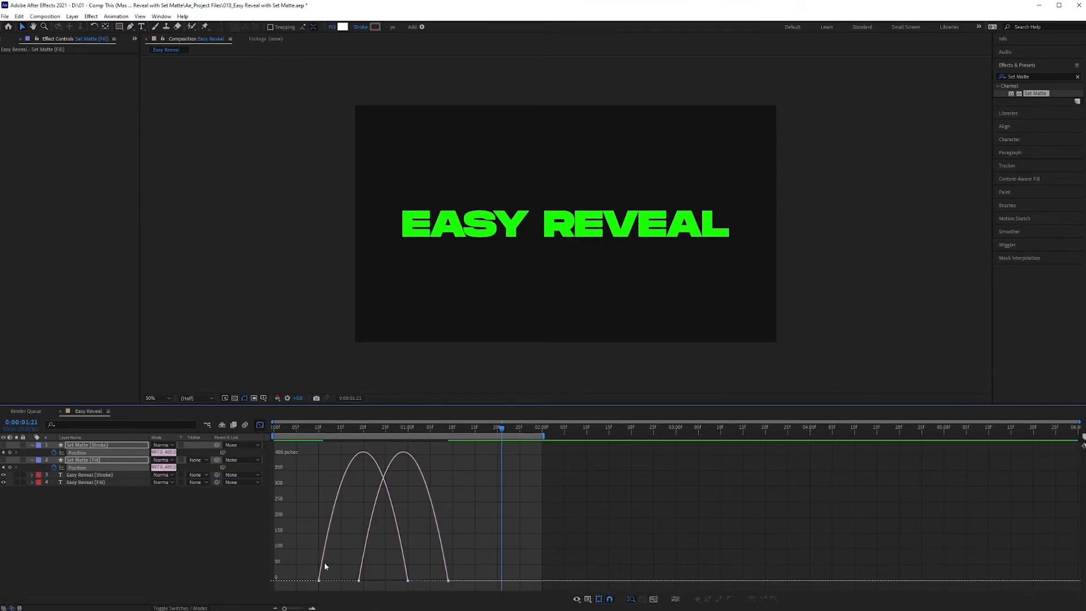
left_click_drag(293, 560, 422, 585)
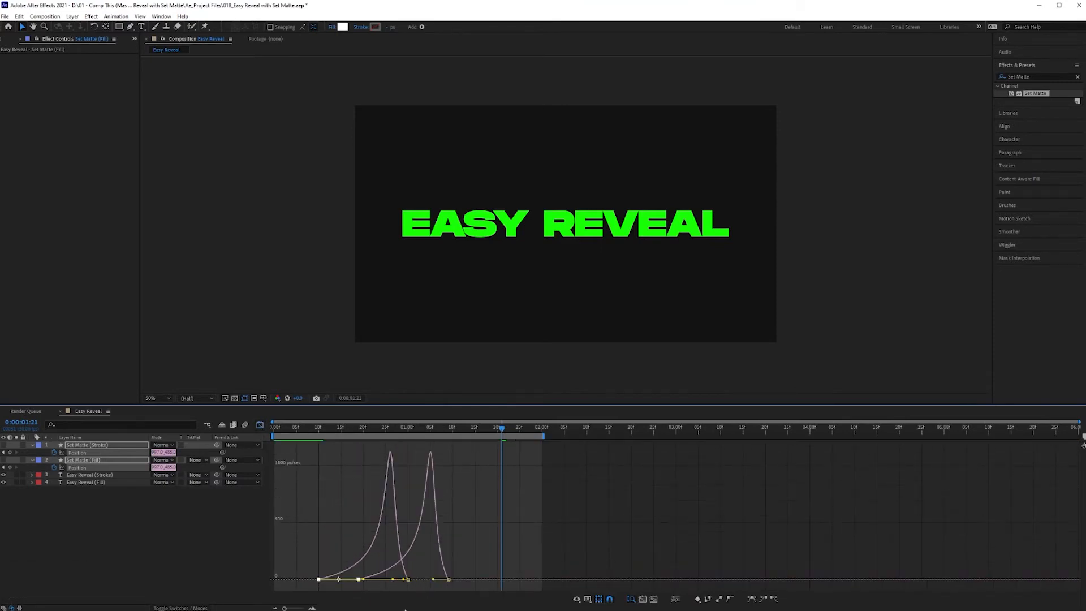
left_click(260, 425)
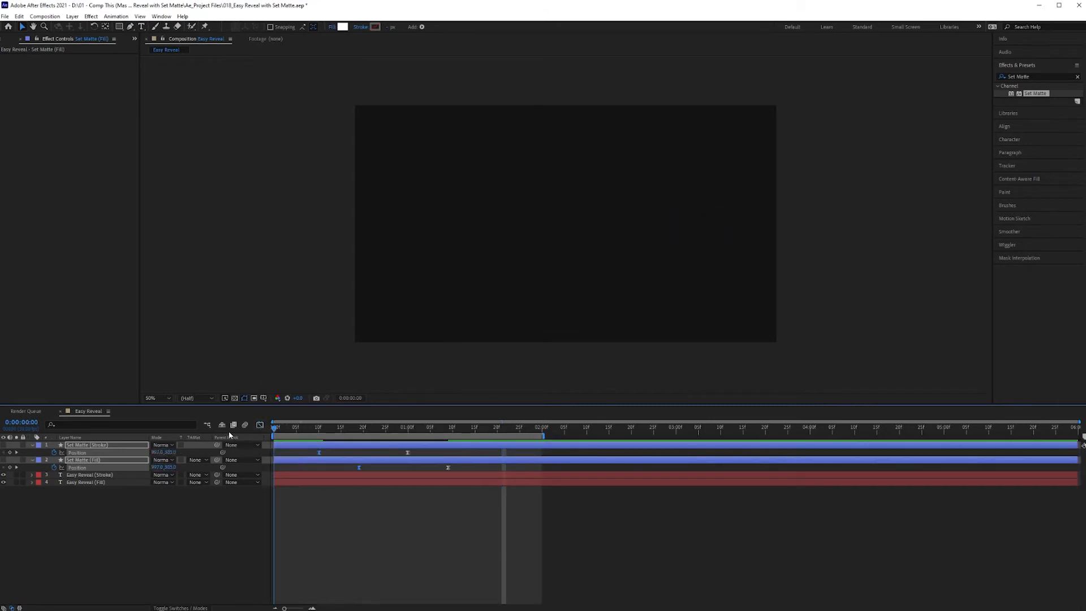
- Play back the eased text reveal to check its timing
key("space")
key("space")
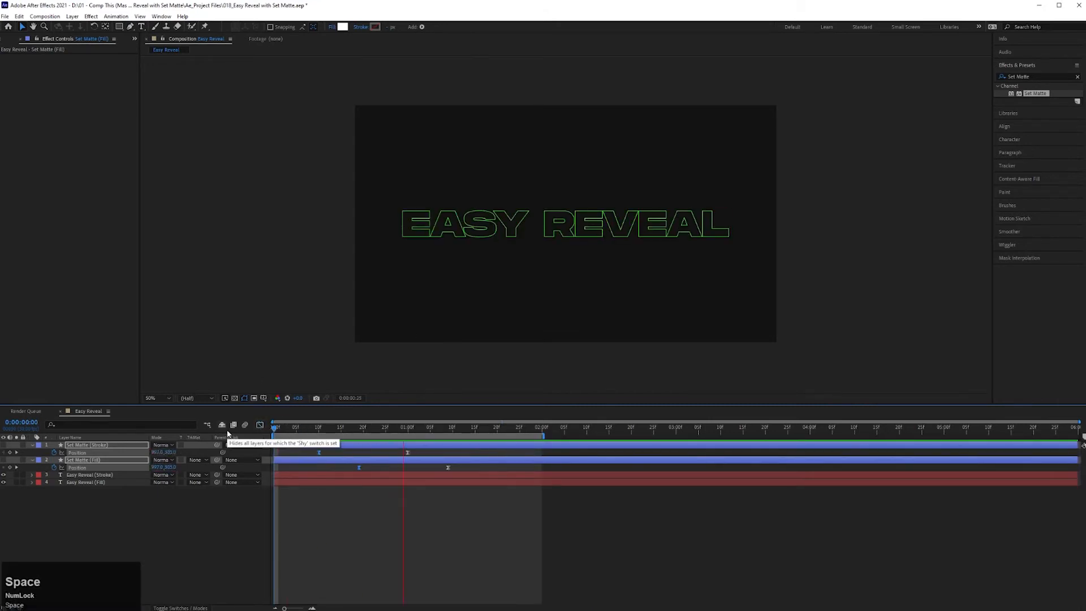
key("space")
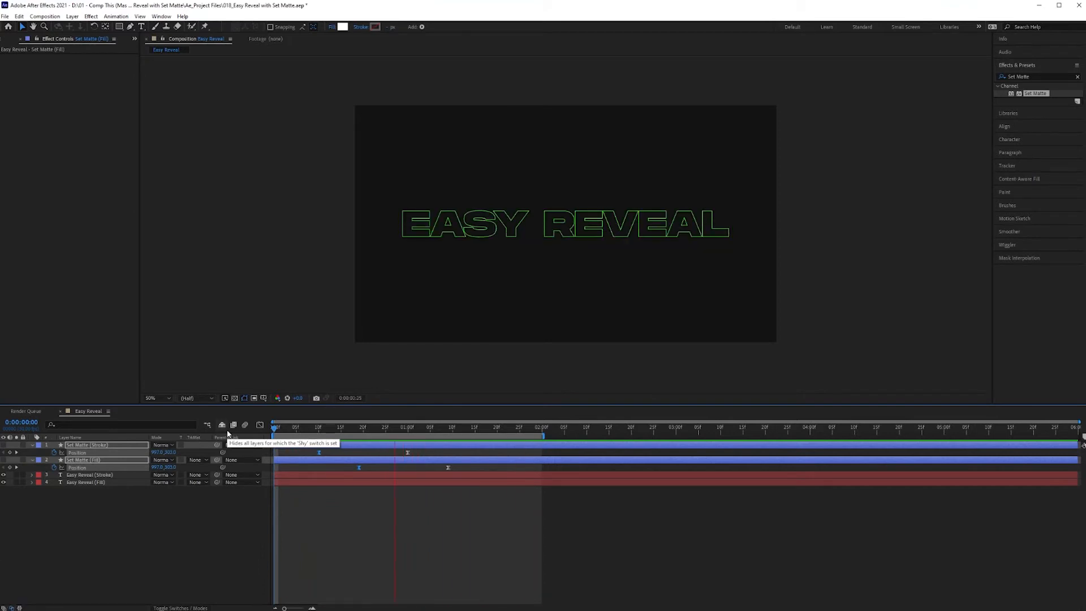
key("space")
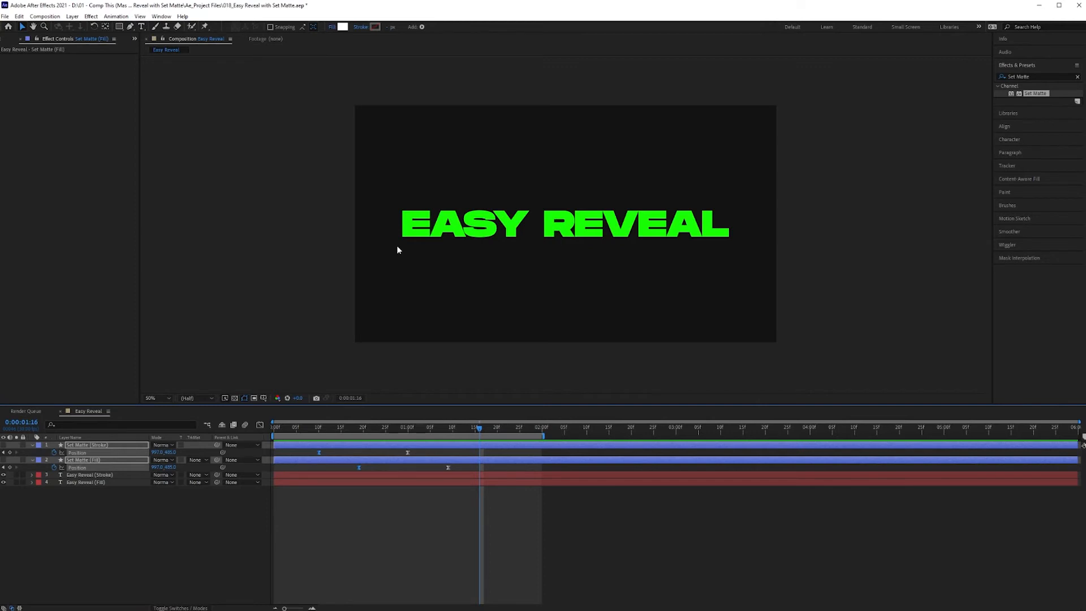
key("j")
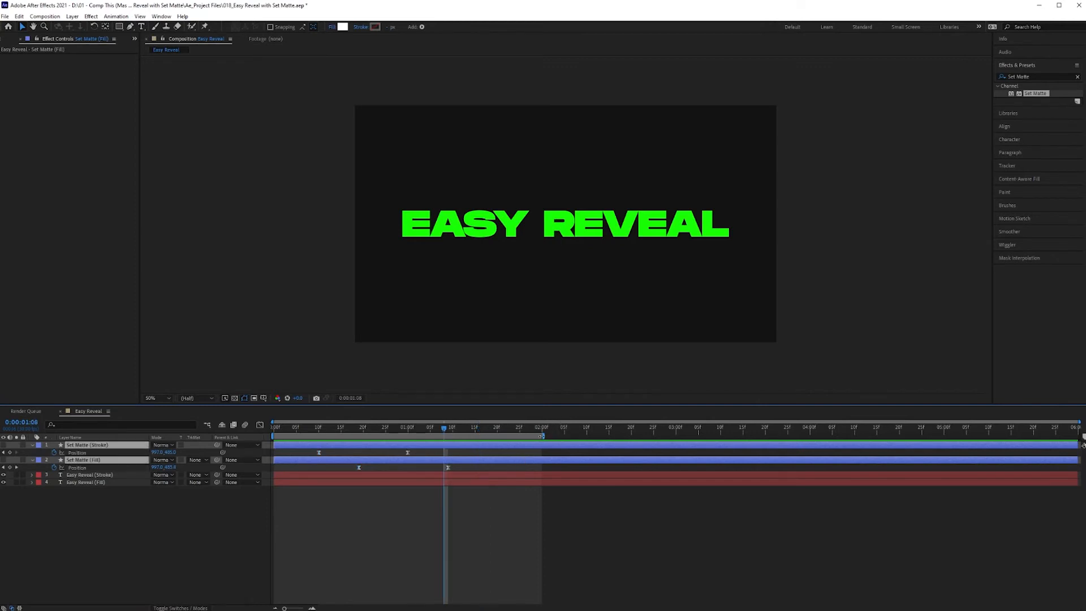
- Extend the work area to end at 3 seconds and move the playhead to 0:00:01:25
left_click_drag(542, 436, 677, 436)
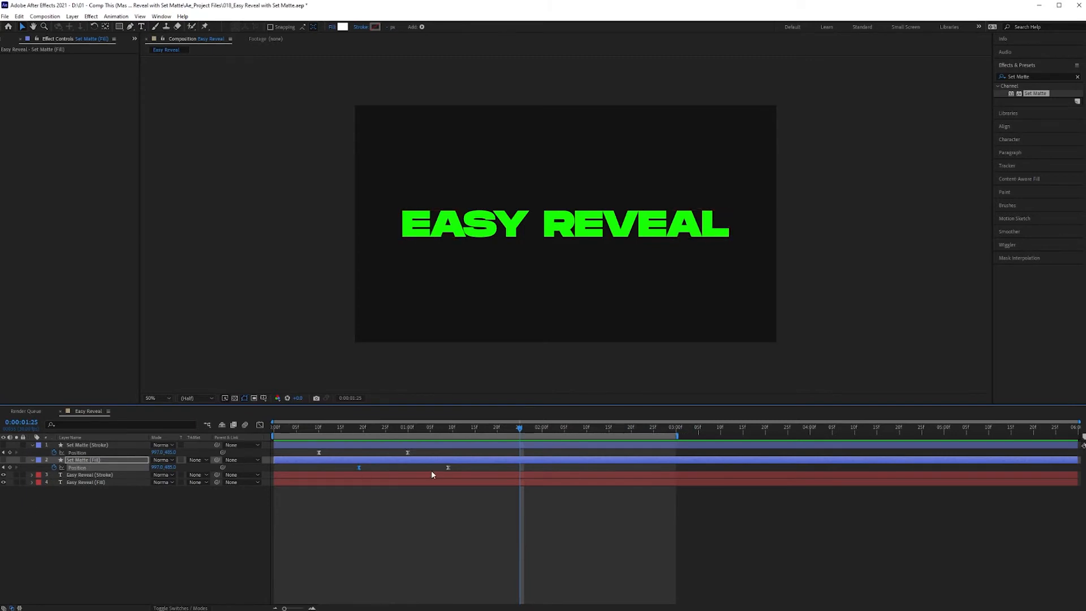
key("space")
key("space")
- Copy the last position keyframe of each Set Matte layer to 0:00:01:25 to hold the text in view
left_click_drag(431, 472, 478, 471)
key("ctrl+c")
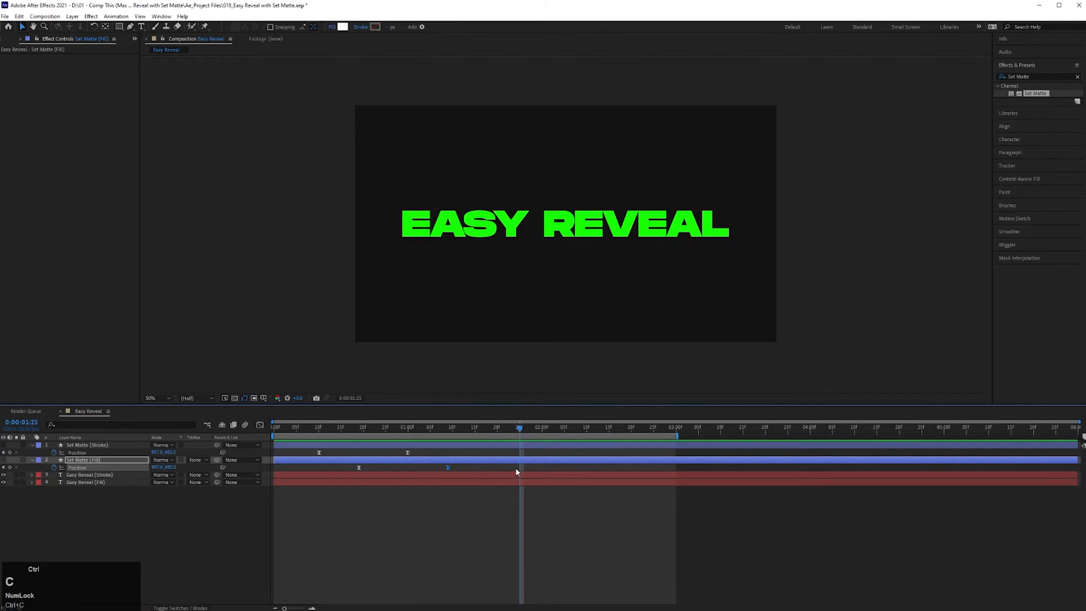
key("ctrl+v")
left_click(407, 453)
key("ctrl+c")
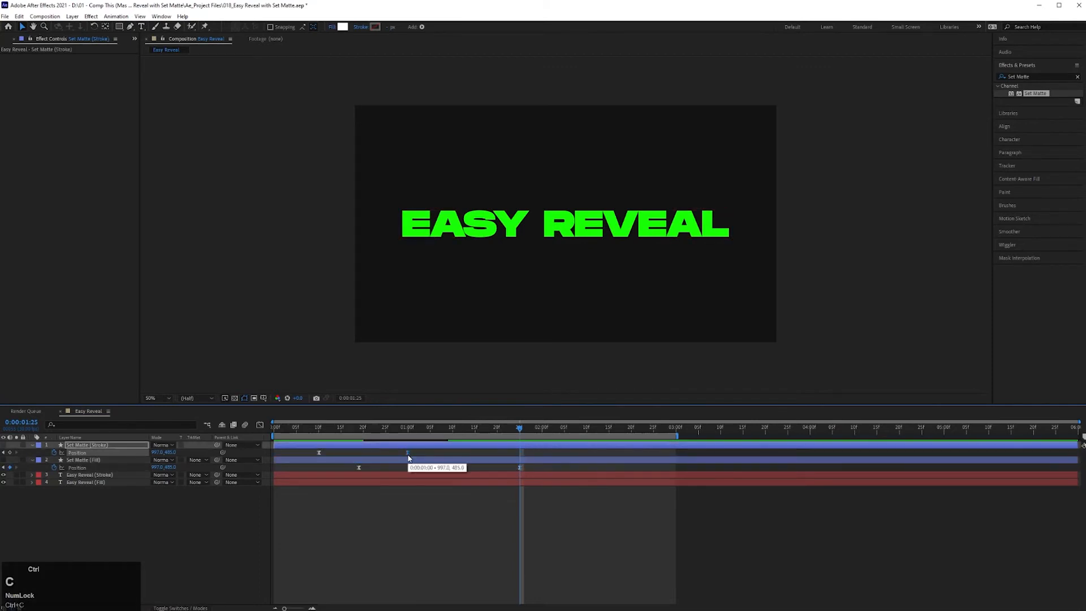
key("ctrl+v")
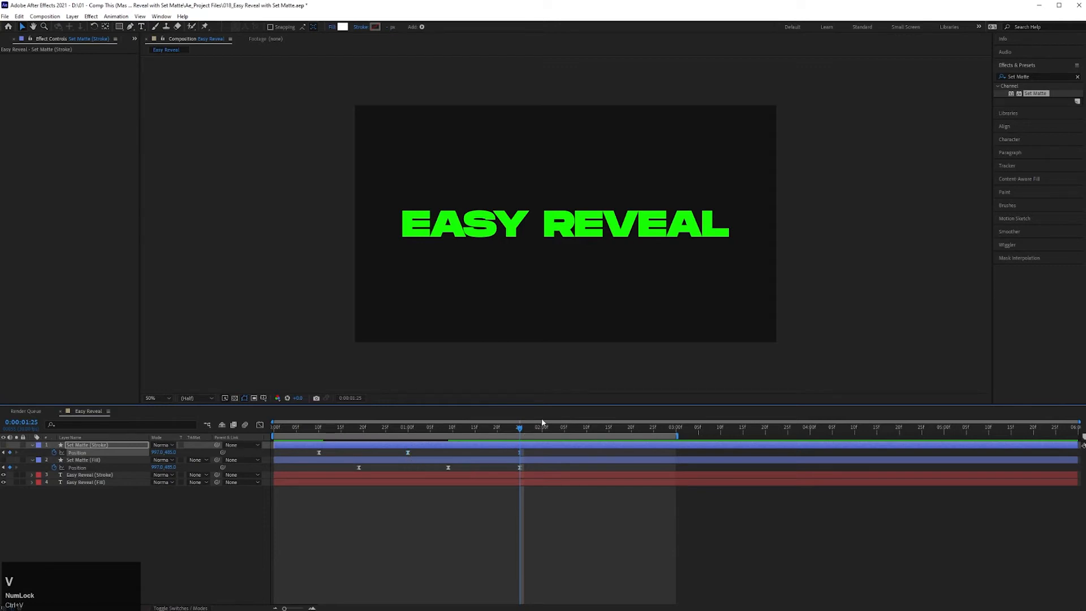
- Animate the mattes down past the text: Set Matte (Fill) by 0:00:02:15, Set Matte (Stroke) from about 0:00:02:01 to 0:00:02:21
left_click_drag(520, 428, 609, 435)
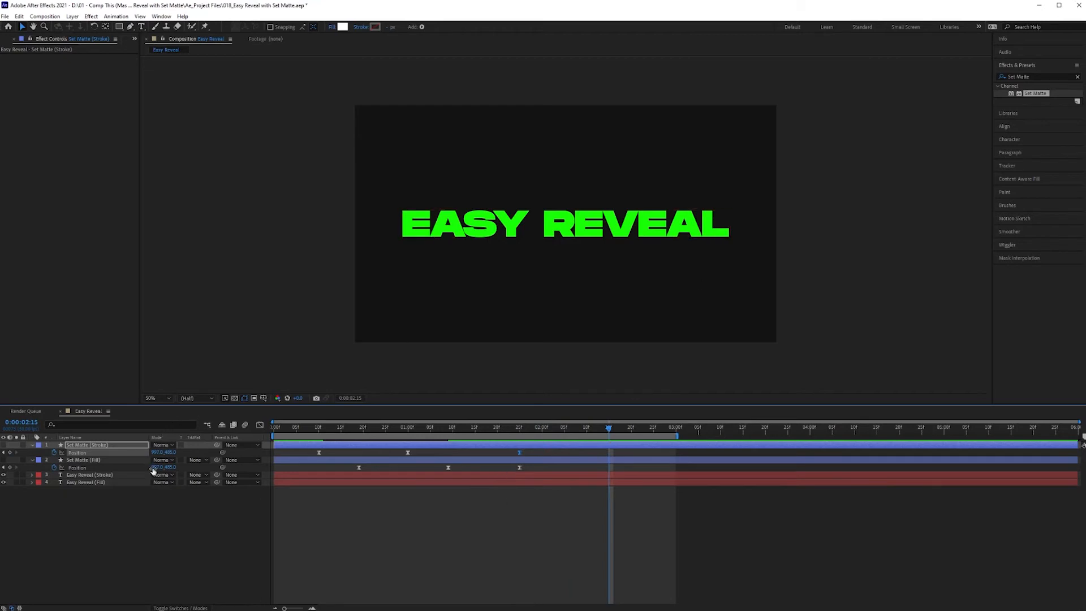
left_click_drag(169, 467, 265, 465)
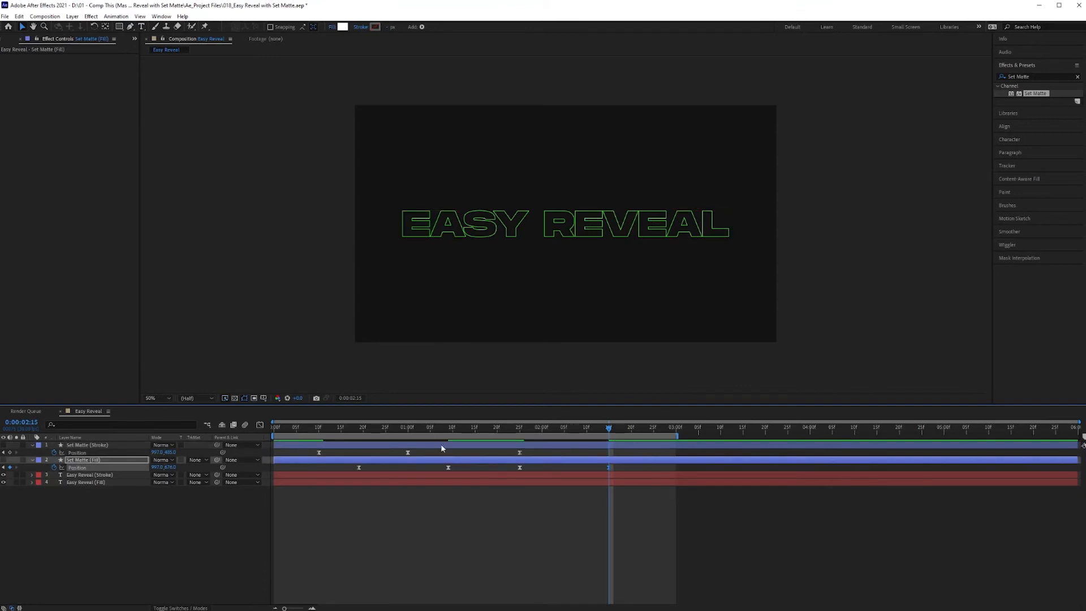
left_click_drag(521, 453, 546, 456)
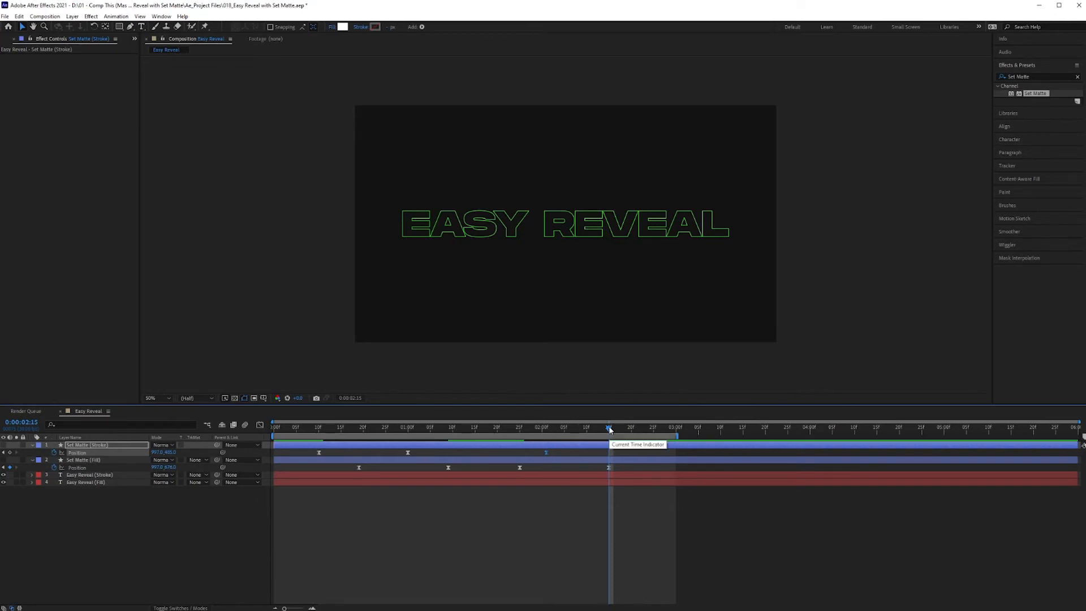
left_click_drag(610, 430, 634, 435)
left_click_drag(165, 450, 260, 452)
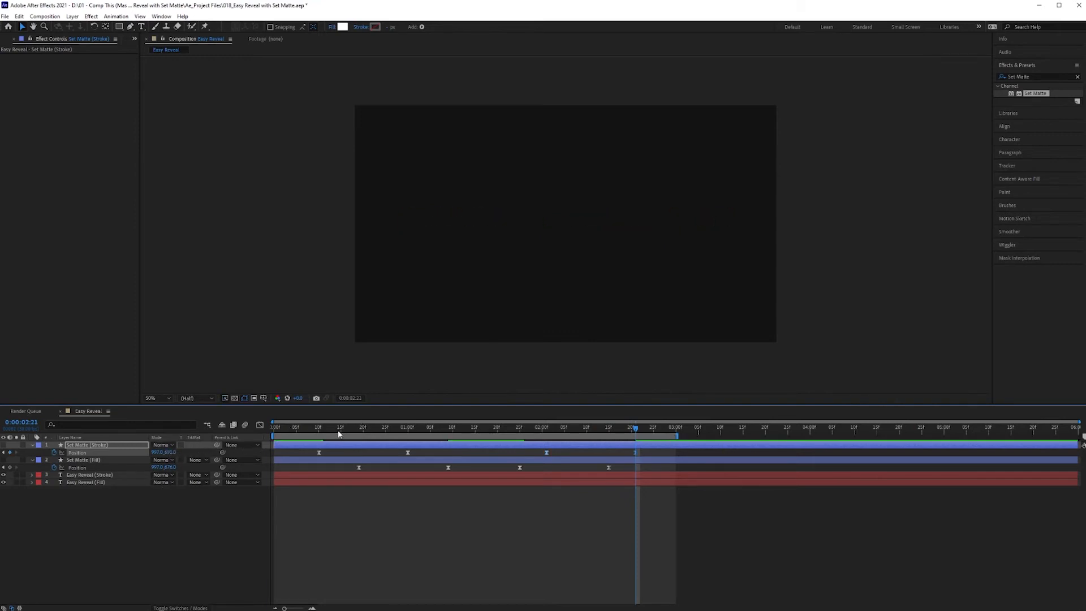
- Delay the Set Matte (Stroke) exit keyframes to about 0:00:02:05 and 0:00:02:26, previewing the full animation
left_click_drag(336, 424, 238, 429)
key("space")
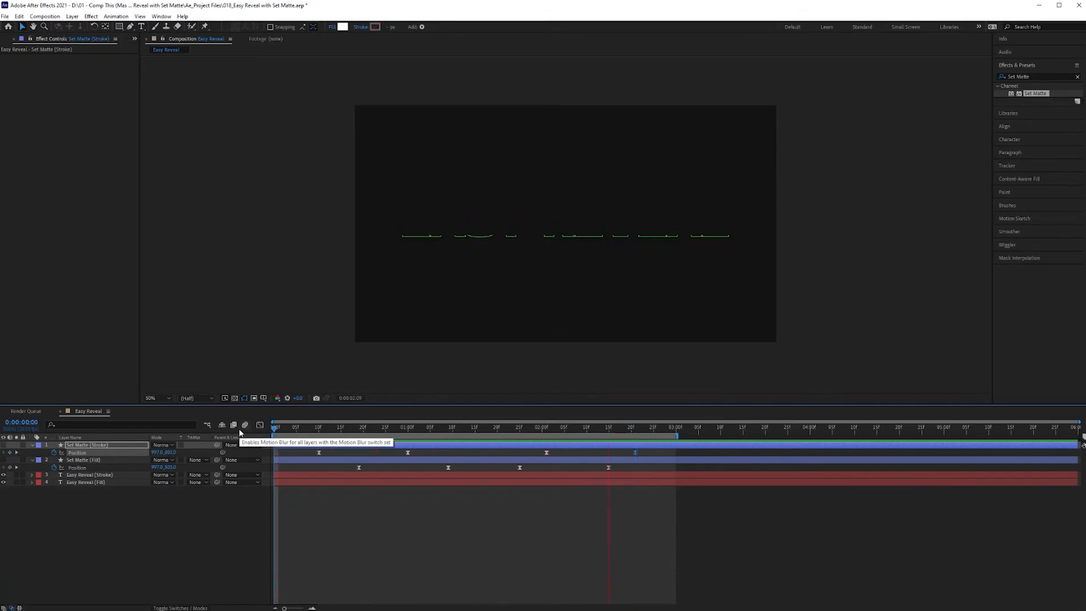
key("space")
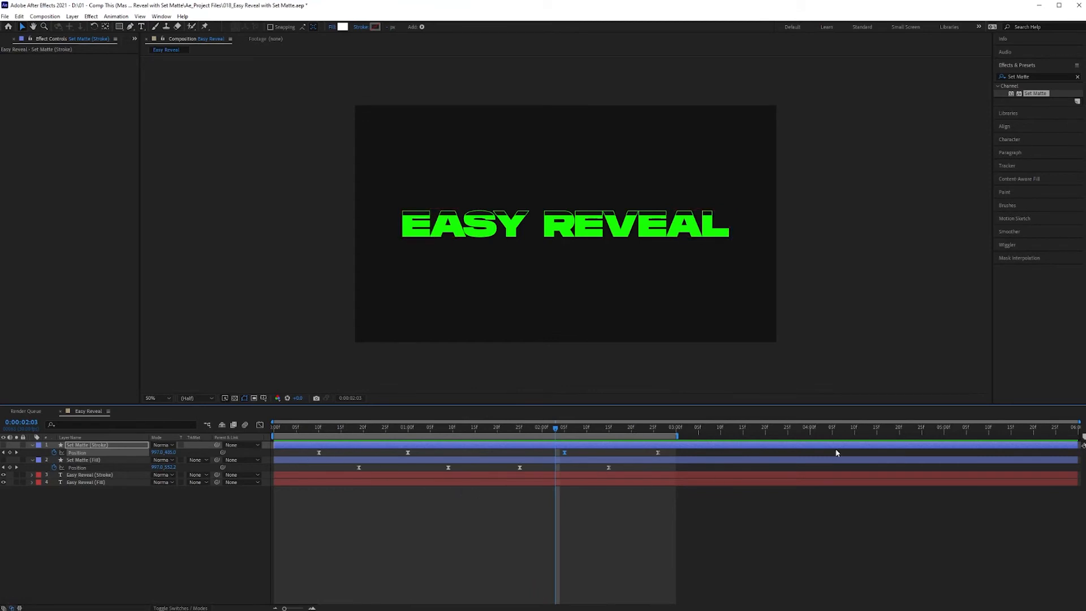
mouse_move(556, 429)
left_mouse_down()
mouse_move(519, 428)
mouse_move(573, 439)
mouse_move(538, 435)
left_mouse_up()
key("space")
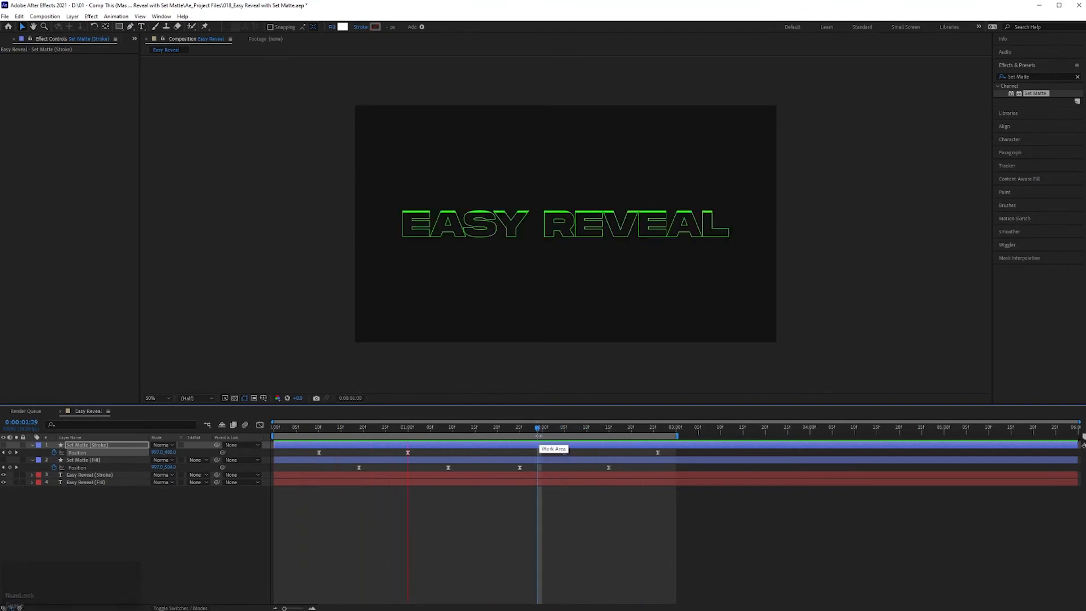
key("space")
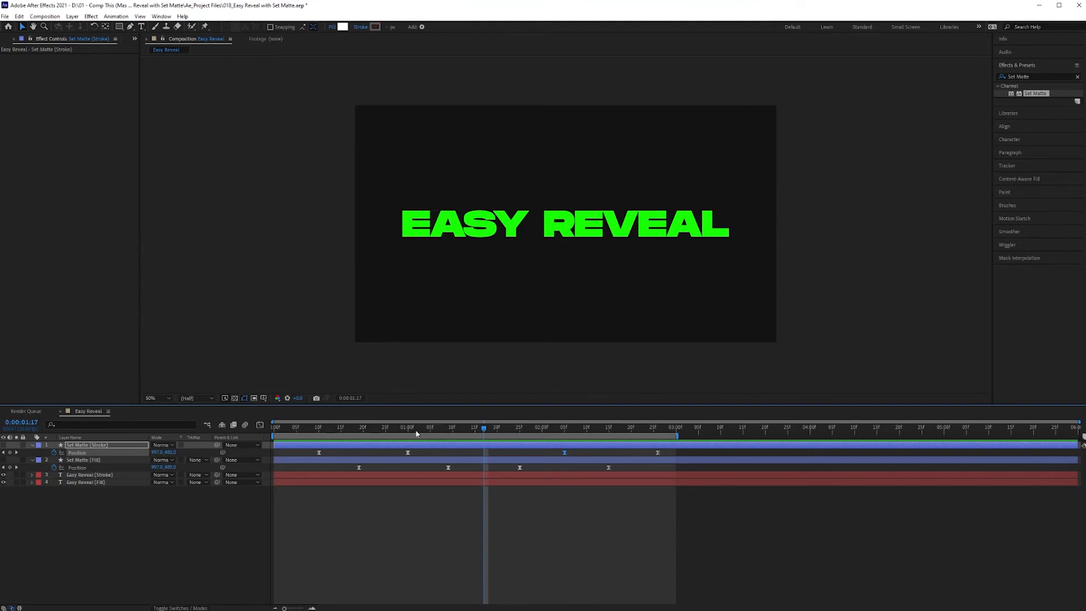
- Find the Strobe Light effect and apply it to the Easy Reveal (Fill) layer
left_click(1043, 76)
type("s")
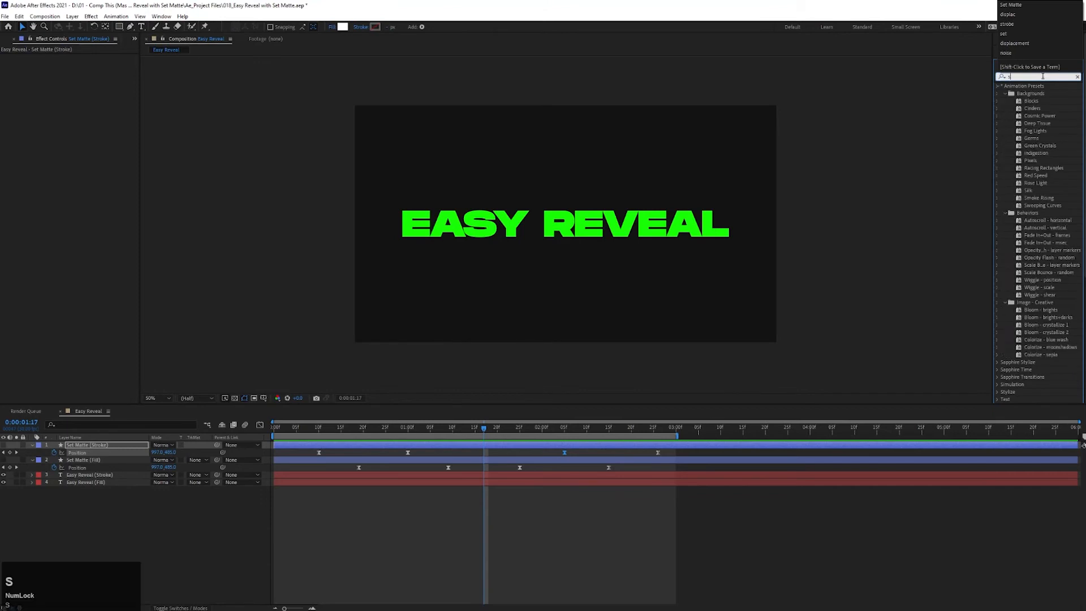
type("trobe")
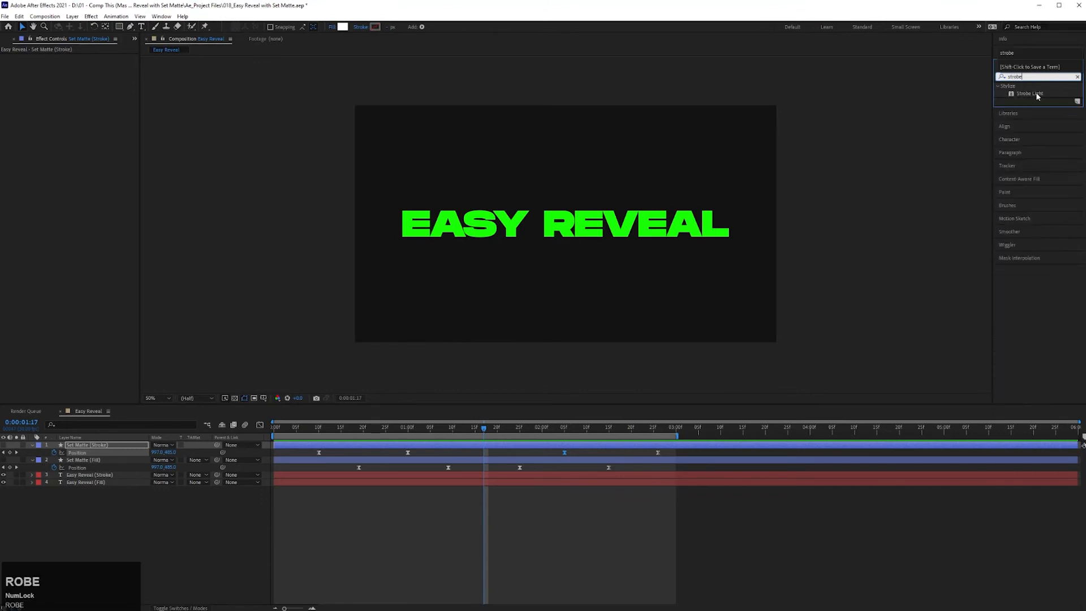
left_click_drag(1039, 96, 87, 487)
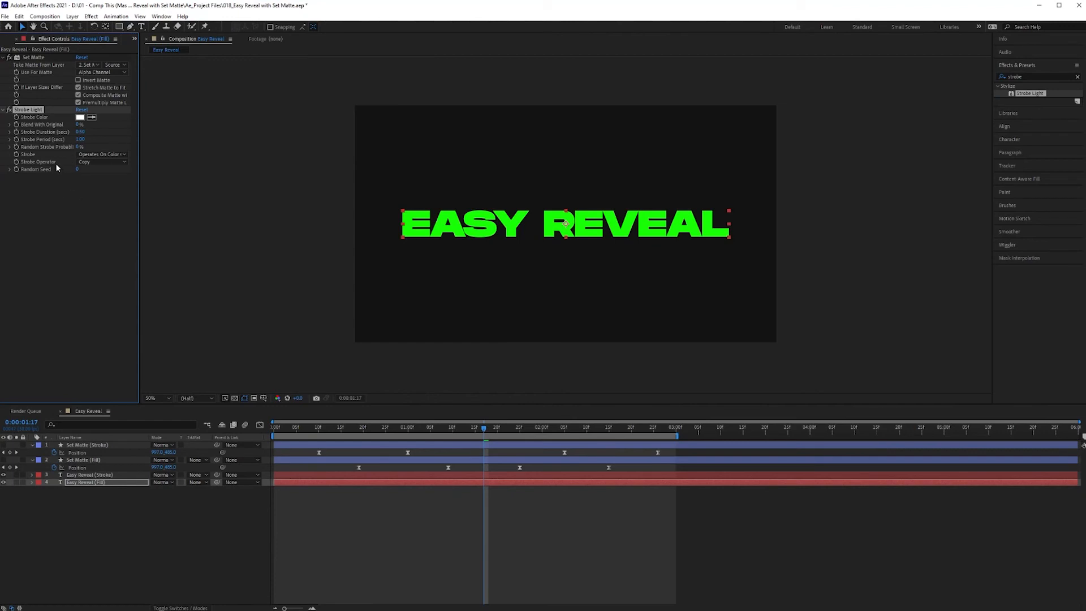
- Set the Strobe Light duration to 0.08 seconds and its period to 0.12 seconds
left_click(79, 132)
key("BackSpace")
type(".08")
key("Return")
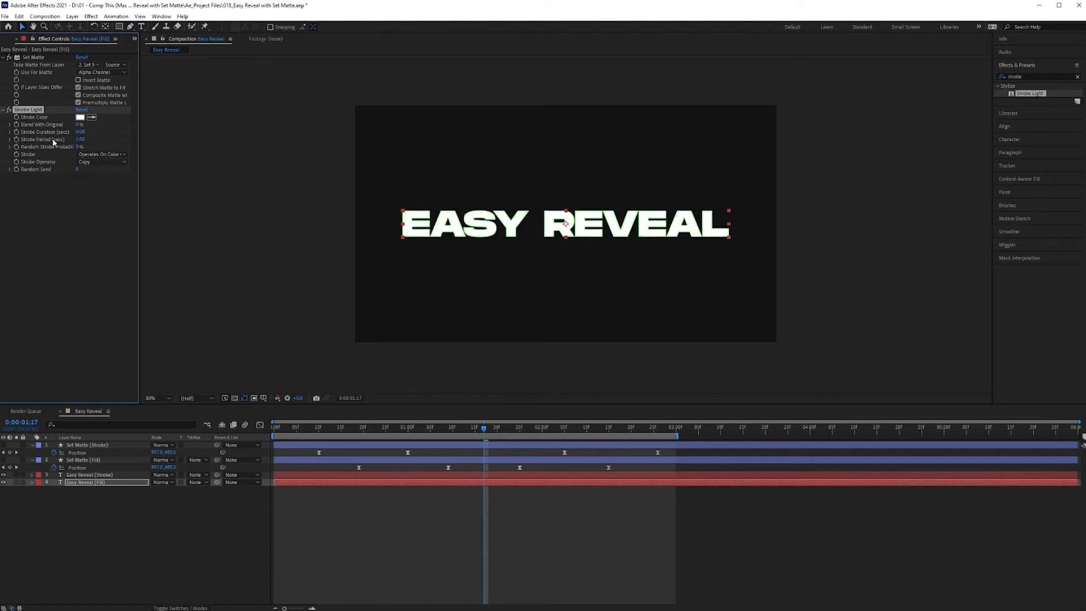
left_click(80, 139)
type(".12")
- Set the Strobe Light option to Makes Layer Transparent and play back the flickering text
left_click(112, 155)
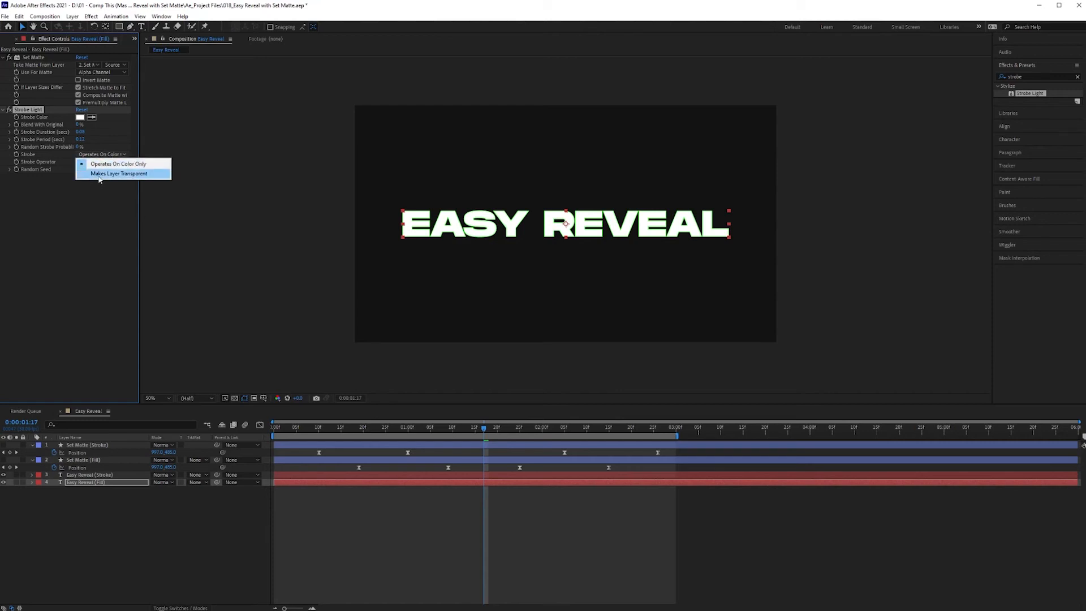
left_click(132, 177)
left_click_drag(331, 430, 325, 432)
key("space")
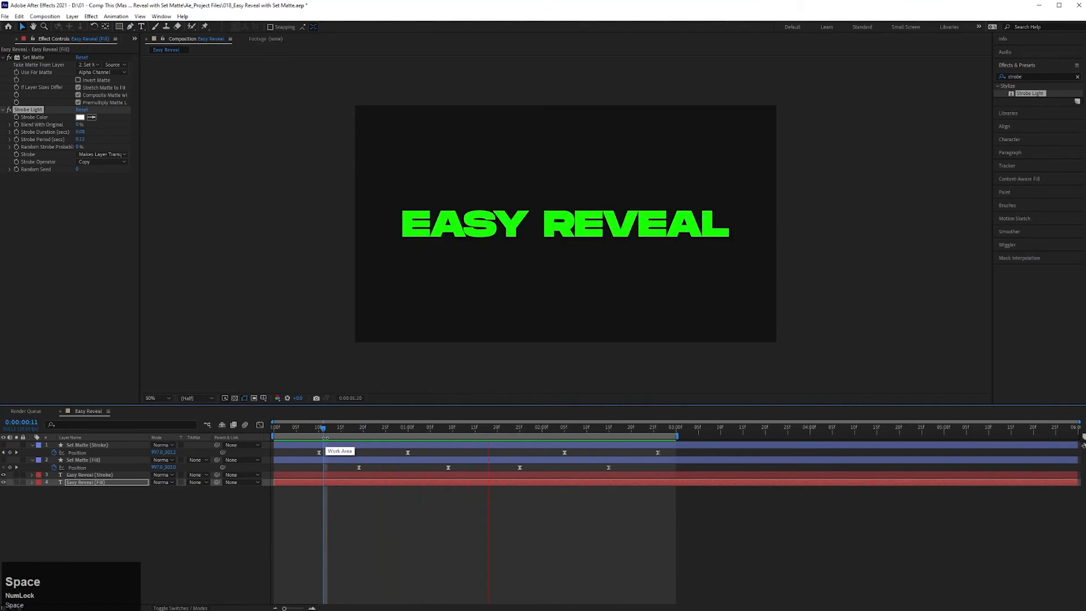
- Start keyframing the Strobe Light's Blend With Original at 0:00:01:11 on the Easy Reveal (Fill) layer with a value of 100%
key("space")
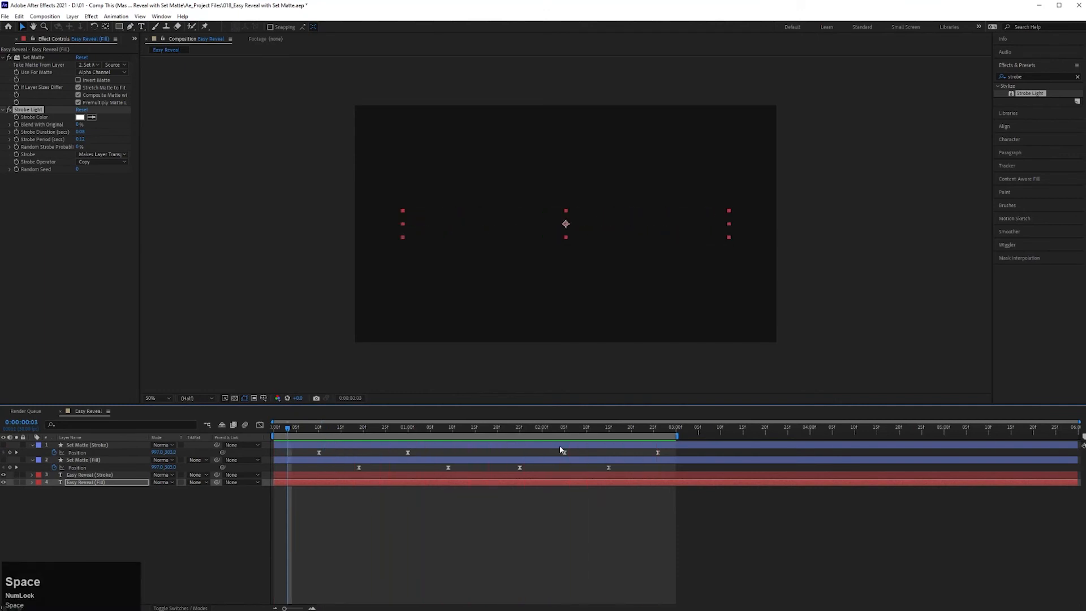
mouse_move(459, 430)
left_mouse_down()
mouse_move(448, 429)
mouse_move(482, 434)
mouse_move(456, 442)
left_mouse_up()
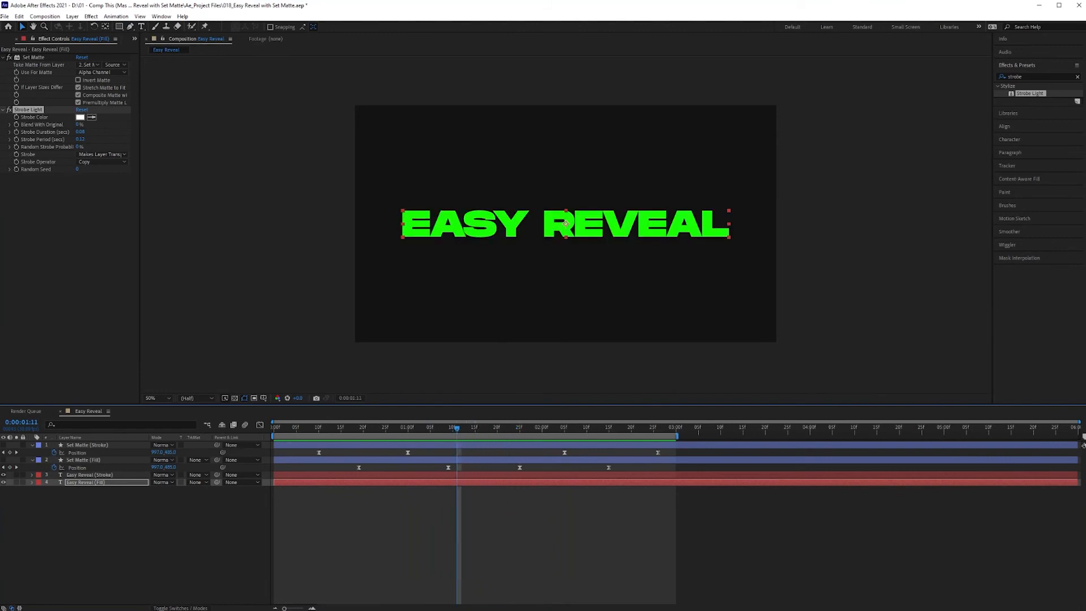
left_click(16, 125)
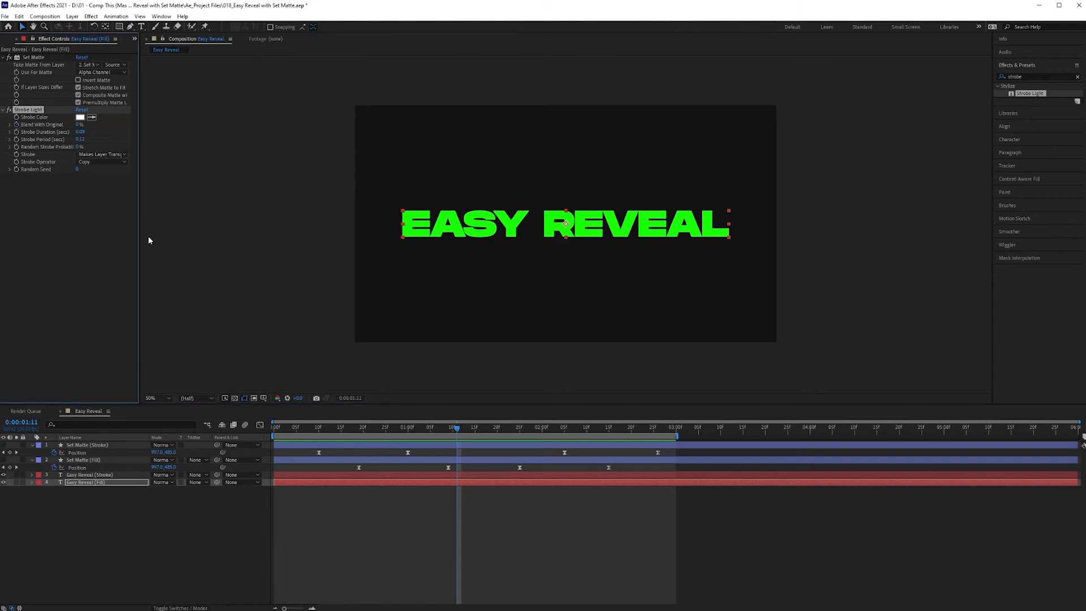
left_click_drag(78, 126, 284, 121)
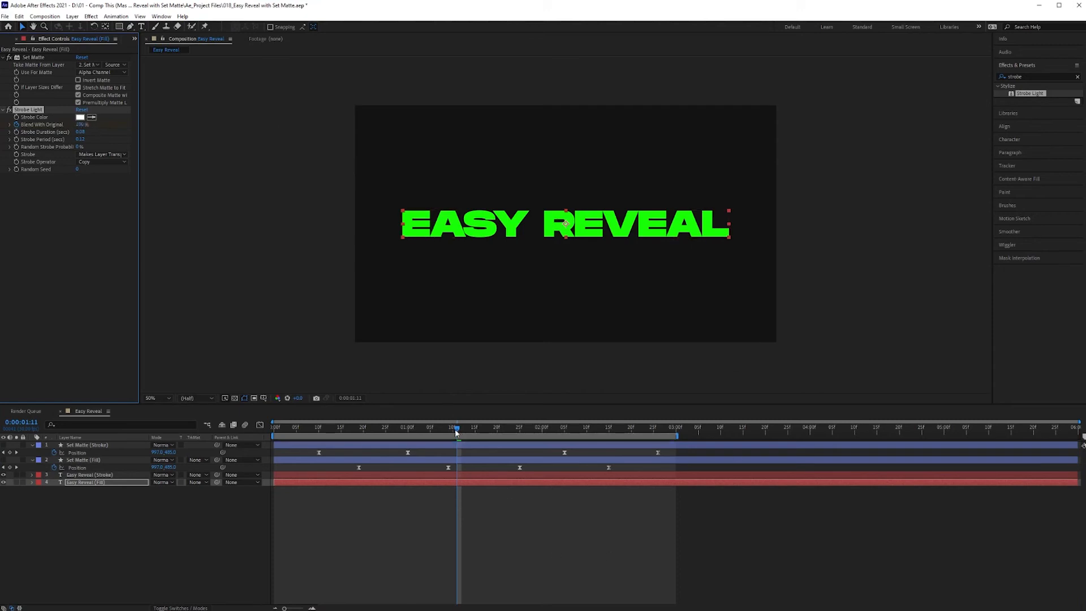
- Keyframe the Strobe Light's Blend With Original at 0% at 0:00:01:14 and 100% at 0:00:01:20, previewing the animation
left_click_drag(458, 431, 471, 431)
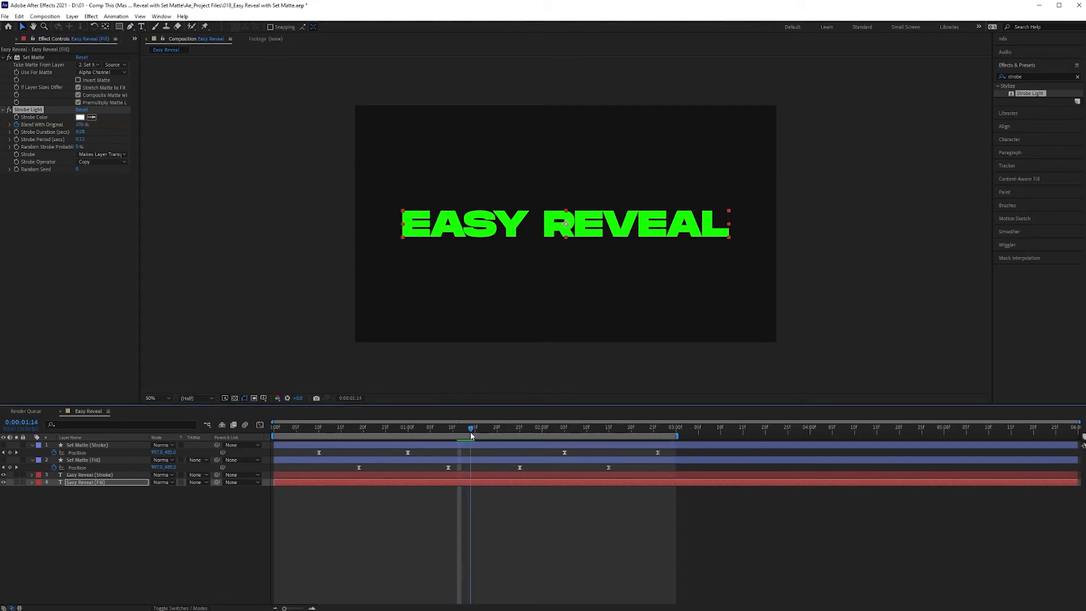
left_click_drag(80, 125, 2, 126)
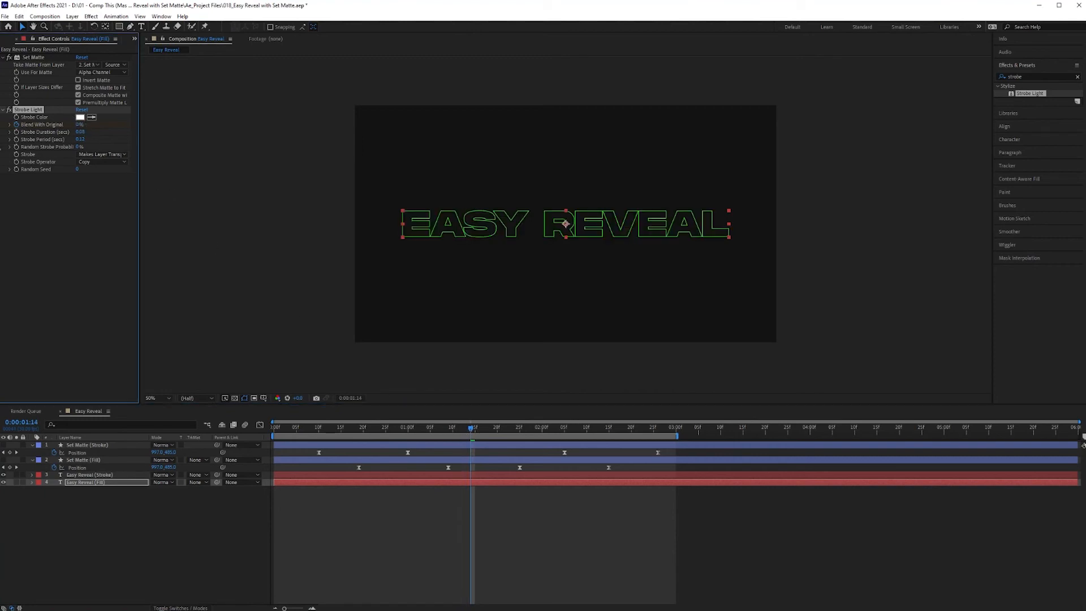
left_click(497, 431)
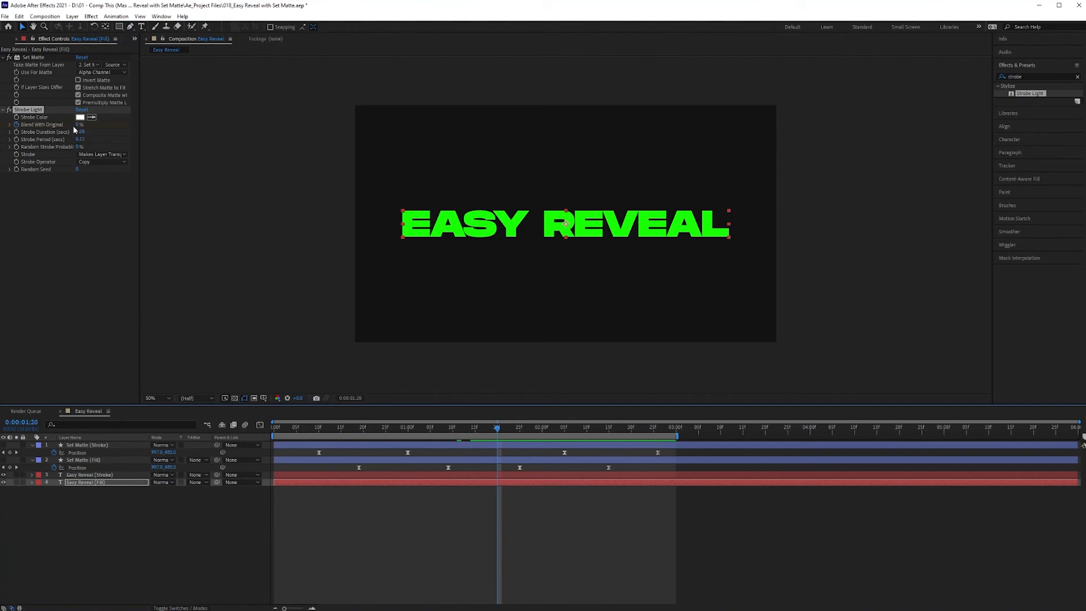
left_click_drag(78, 125, 596, 206)
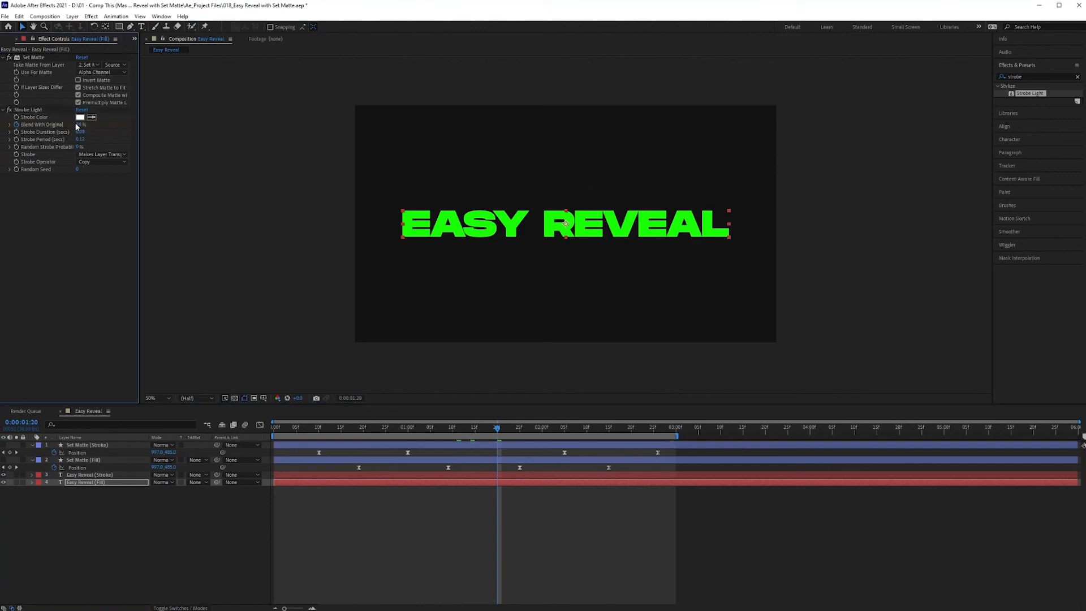
key("space")
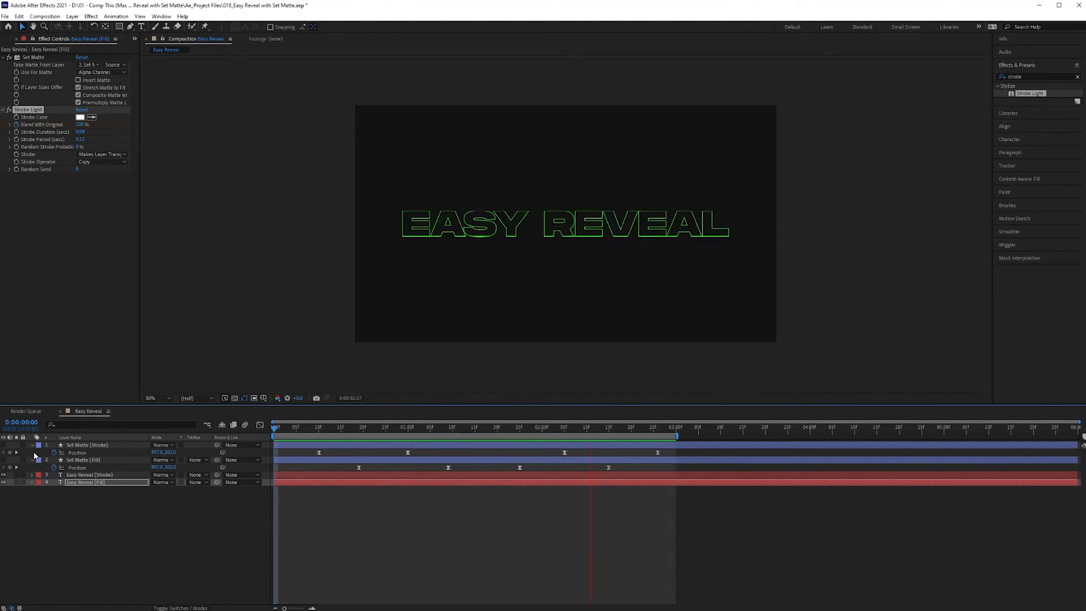
key("space")
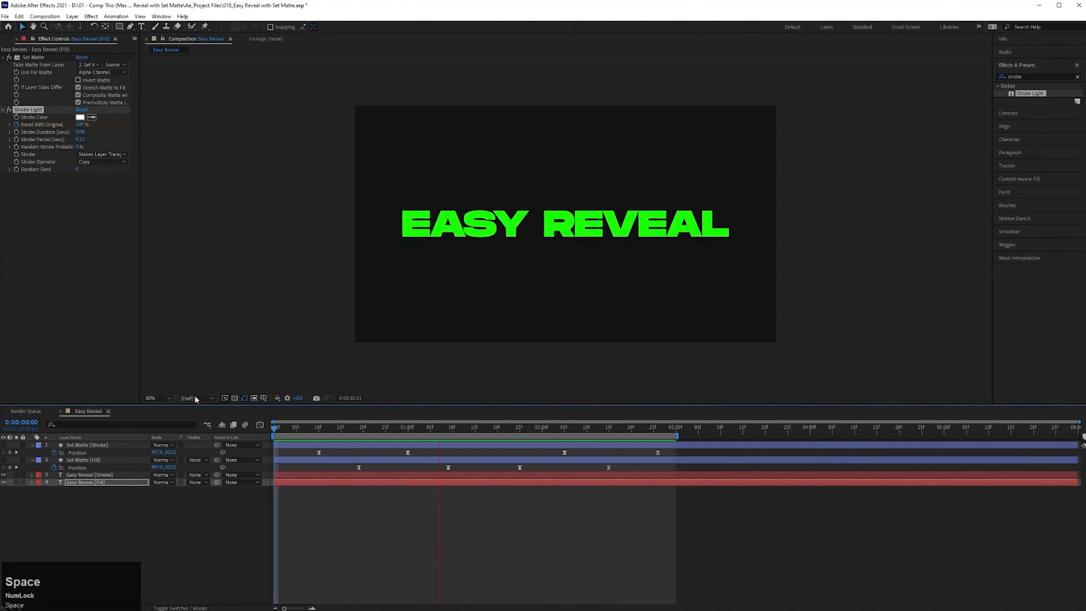
- Find the Stylize Glow effect and apply it to the Easy Reveal (Stroke) layer
left_click(1041, 76)
double_click(1042, 76)
type("glow")
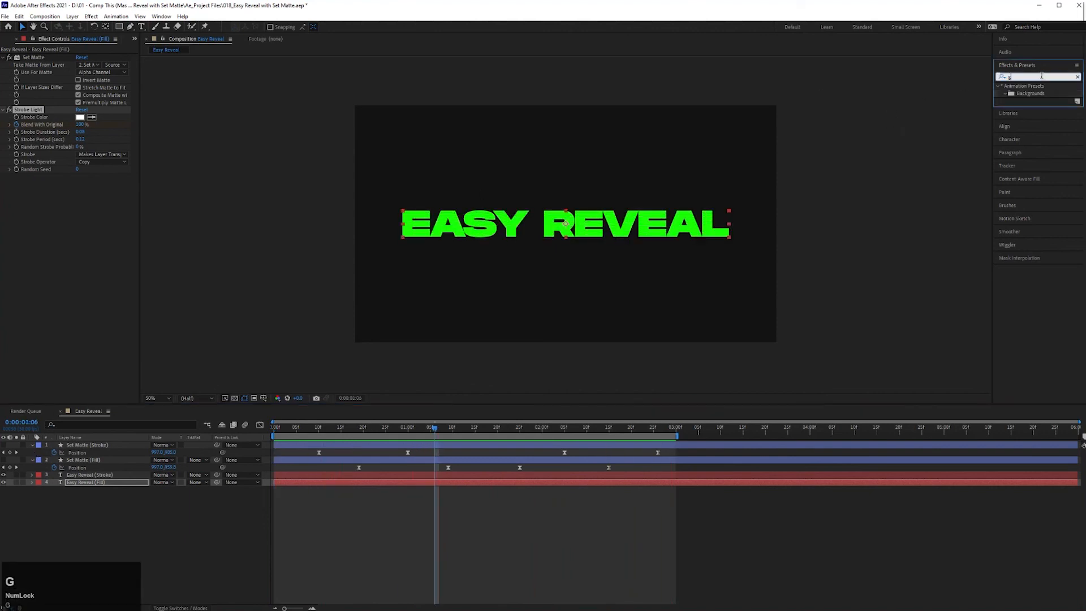
left_click(90, 474)
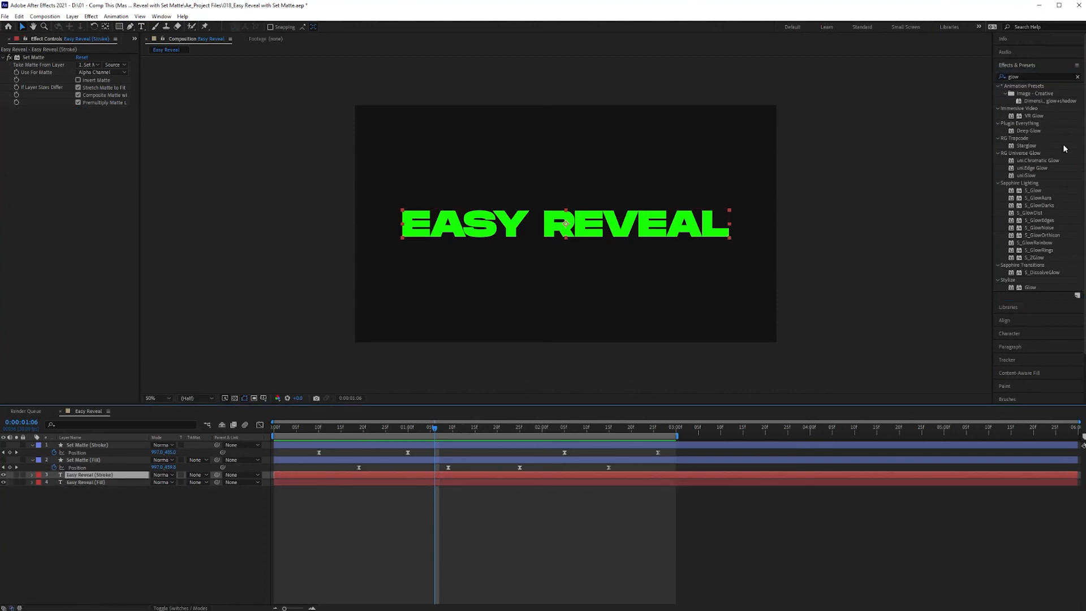
left_click(1031, 288)
mouse_move(1033, 287)
left_mouse_down()
mouse_move(320, 350)
mouse_move(113, 476)
left_mouse_up()
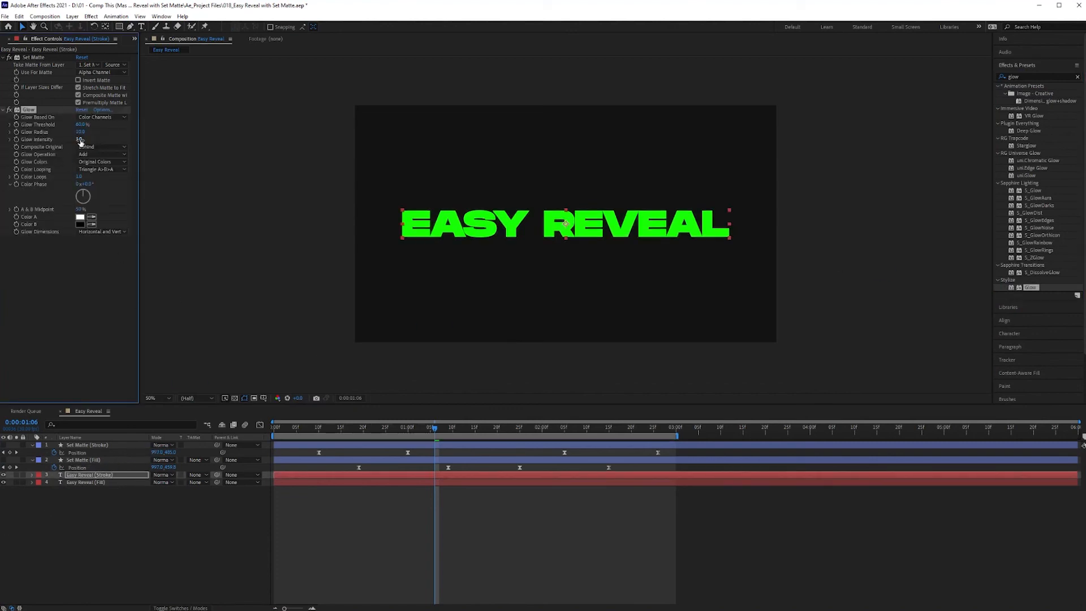
- Add a second Glow to the Easy Reveal (Stroke) layer with a much larger radius, and collapse the first Glow's settings
left_click_drag(1032, 287, 54, 337)
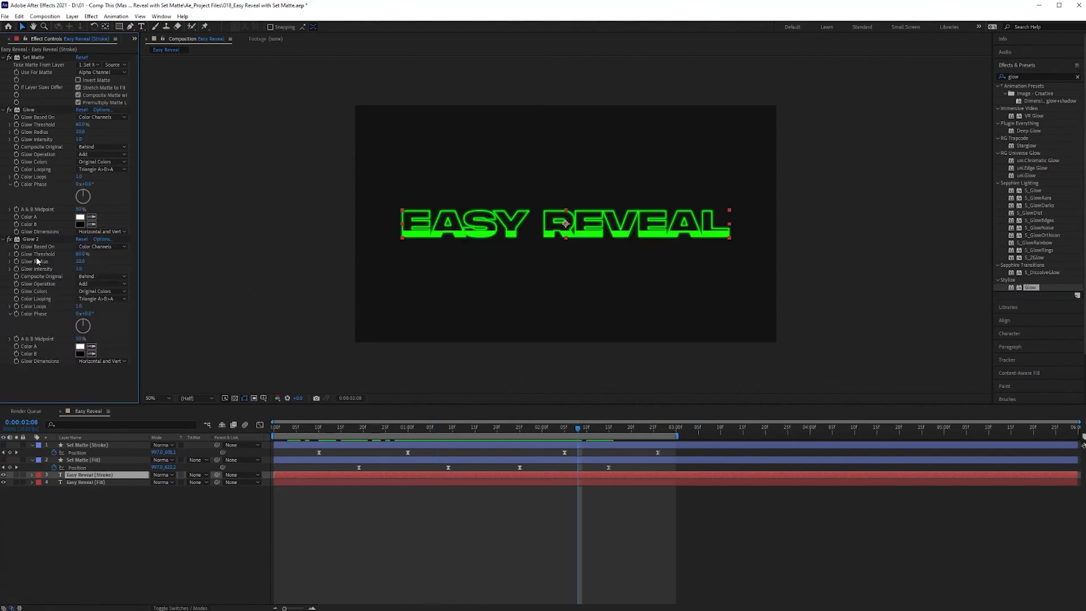
left_click_drag(79, 260, 104, 263)
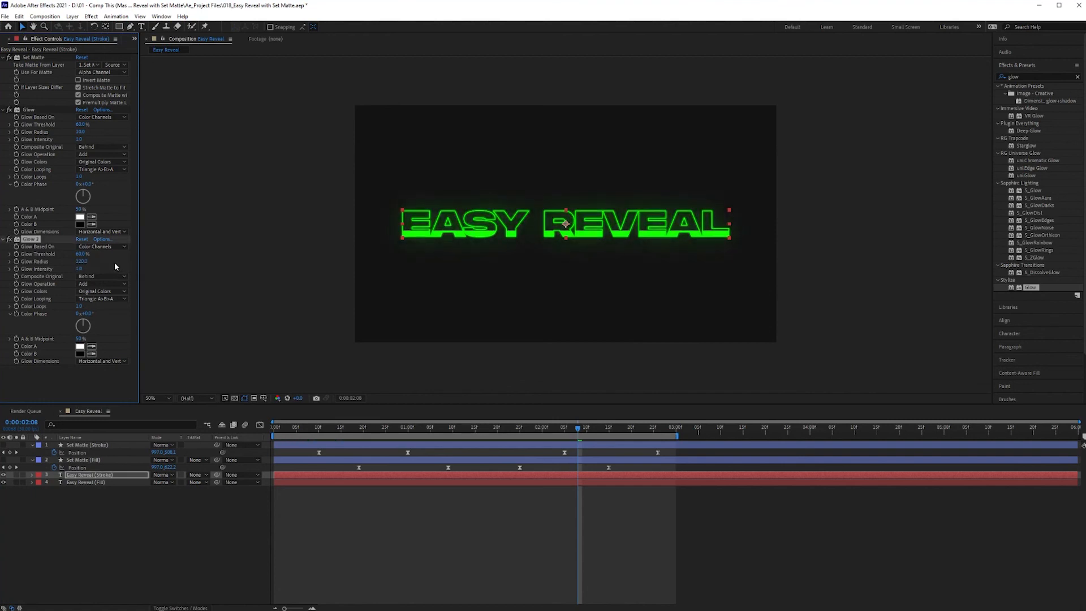
left_click(8, 110)
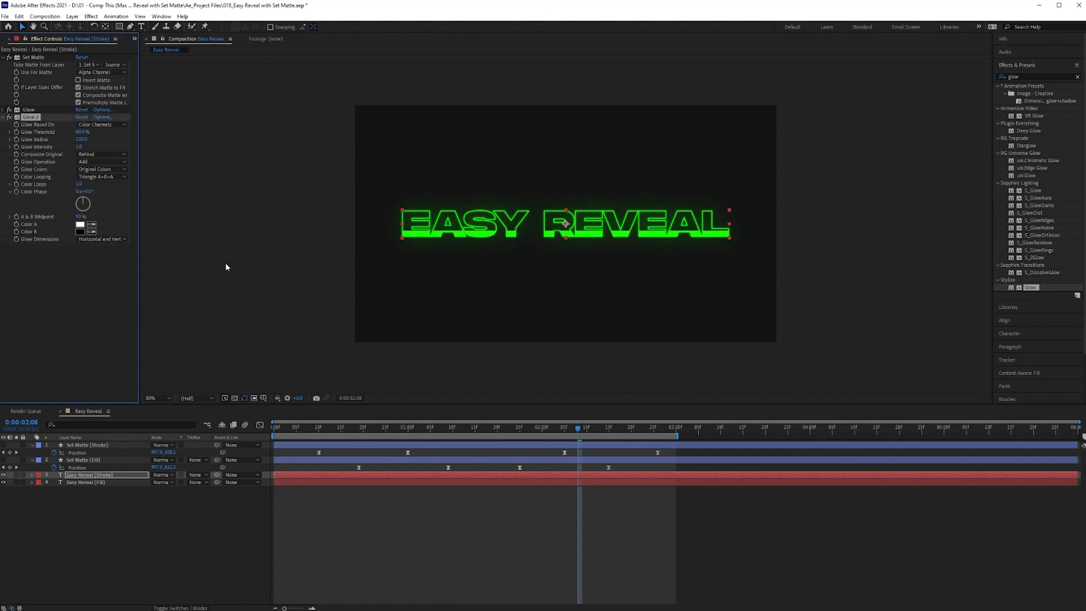